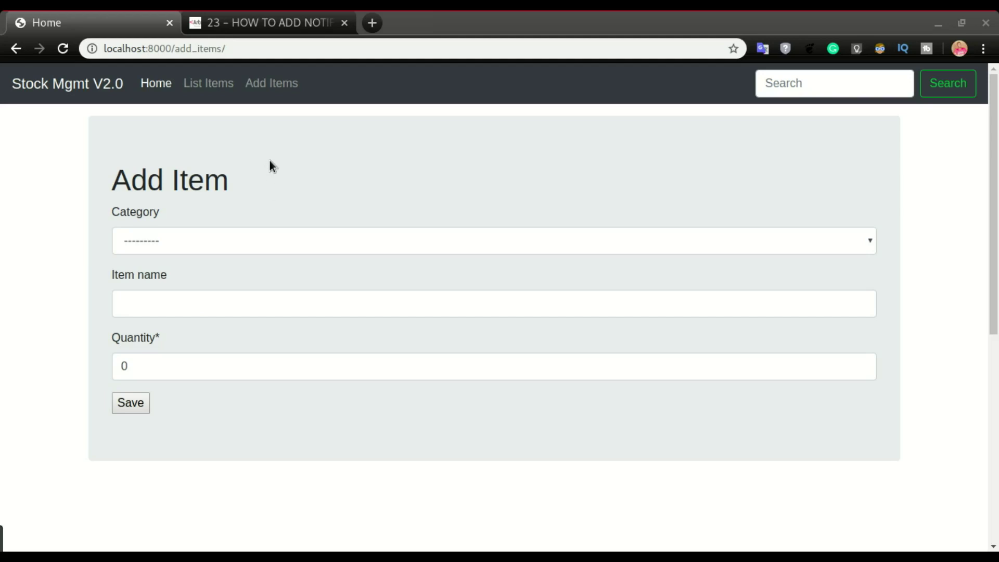
# - Delete an item from the List Items page and confirm the deletion
pyautogui.click(212, 88)
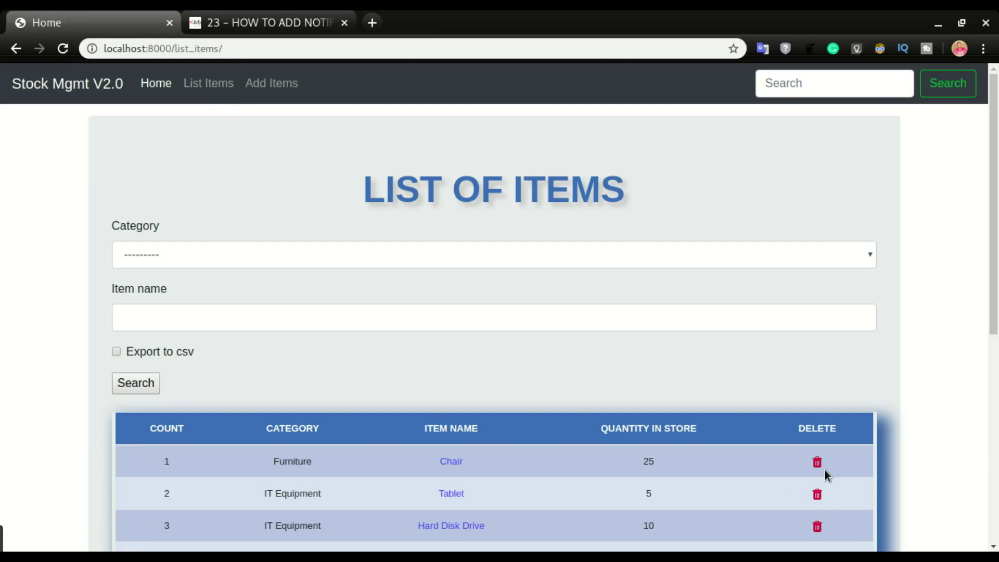
pyautogui.click(816, 461)
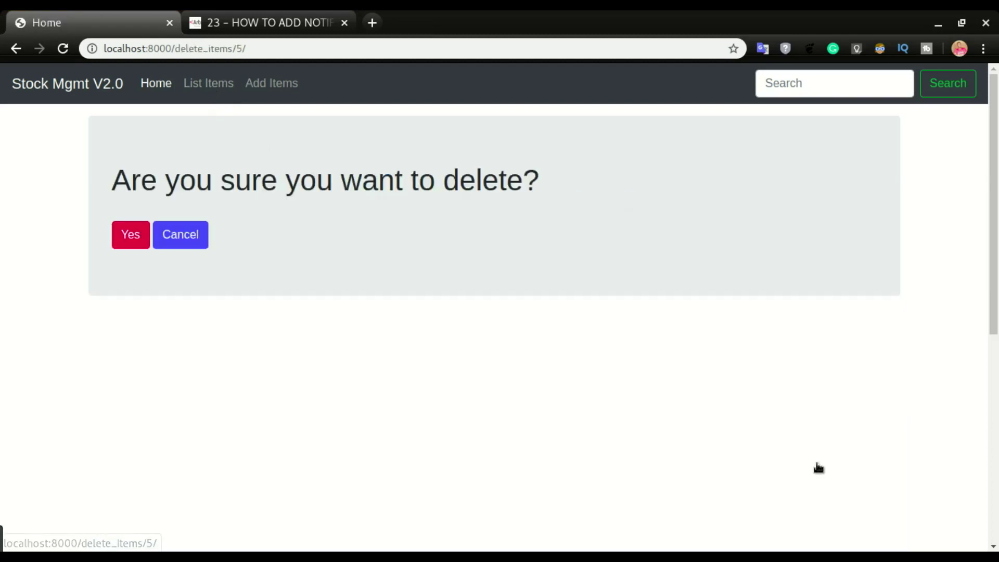
pyautogui.click(131, 238)
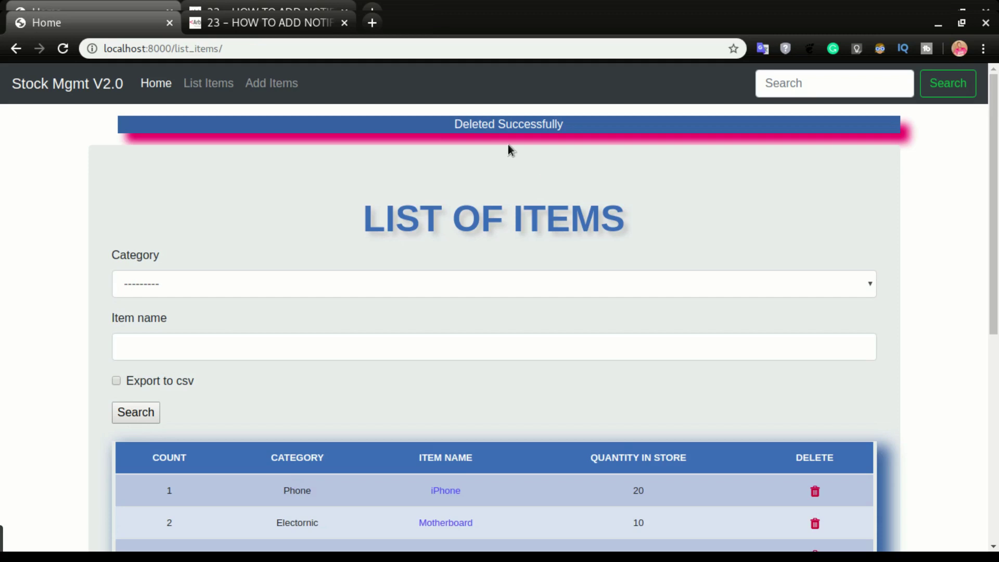
# - Add a new item in category Phone named Samsung with quantity 10 and save it
pyautogui.click(271, 83)
pyautogui.click(243, 243)
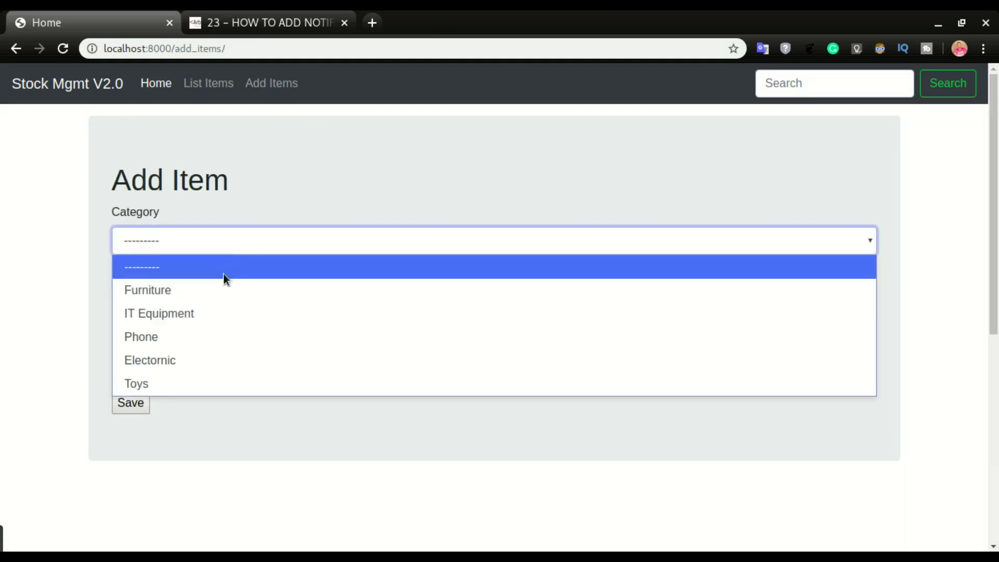
pyautogui.click(221, 288)
pyautogui.click(202, 309)
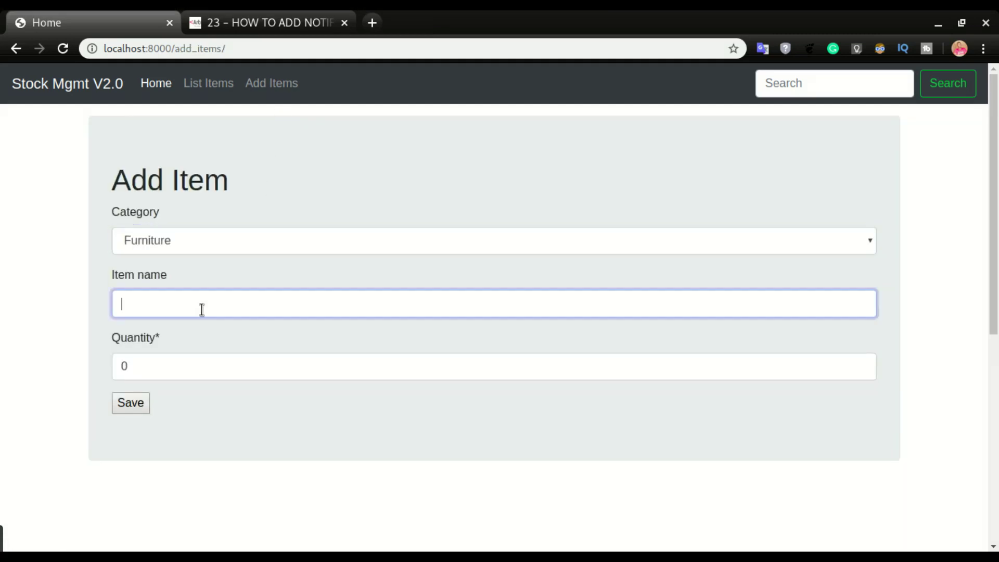
pyautogui.click(201, 247)
pyautogui.click(195, 344)
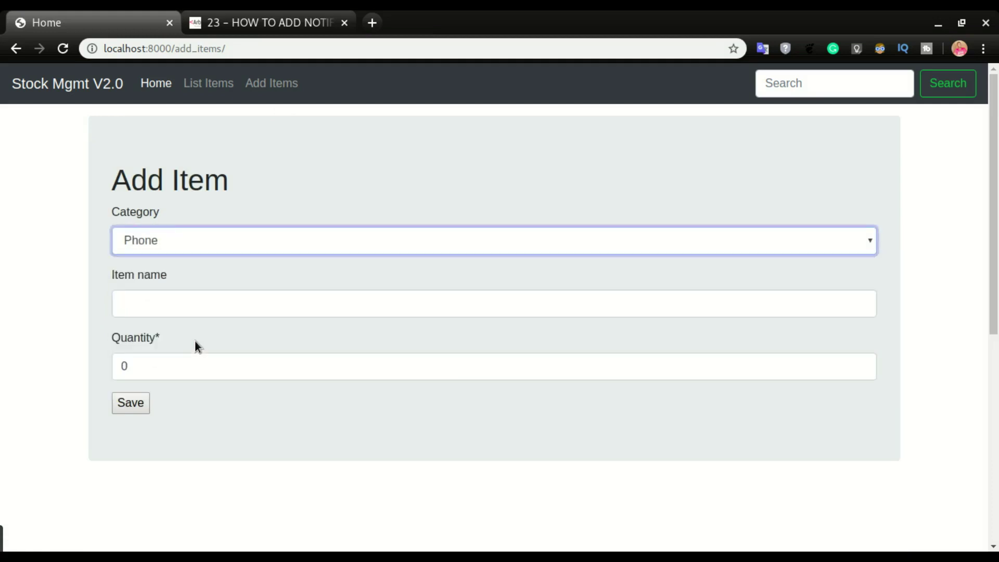
pyautogui.click(200, 295)
pyautogui.write('Sams')
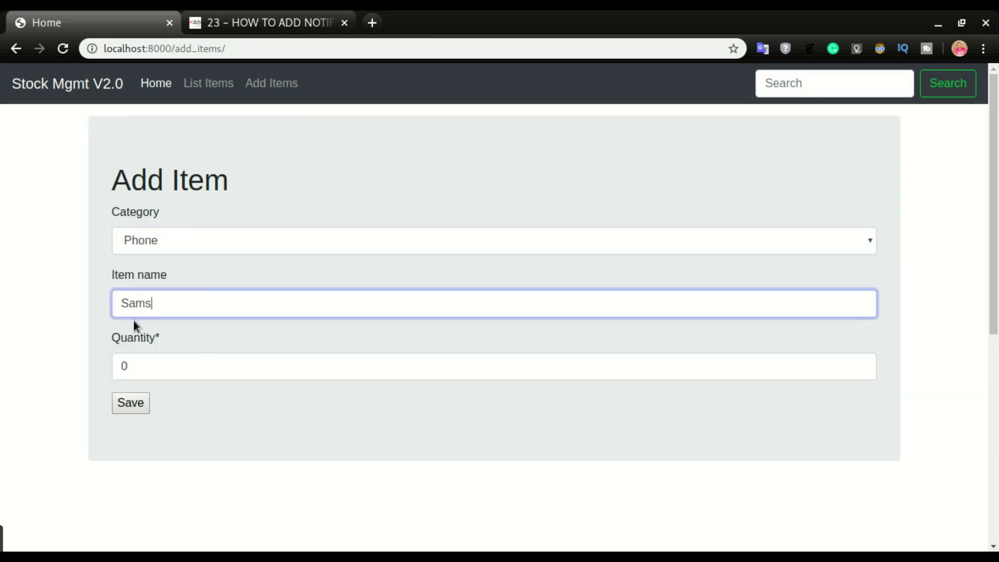
pyautogui.write('ung')
pyautogui.press('Tab')
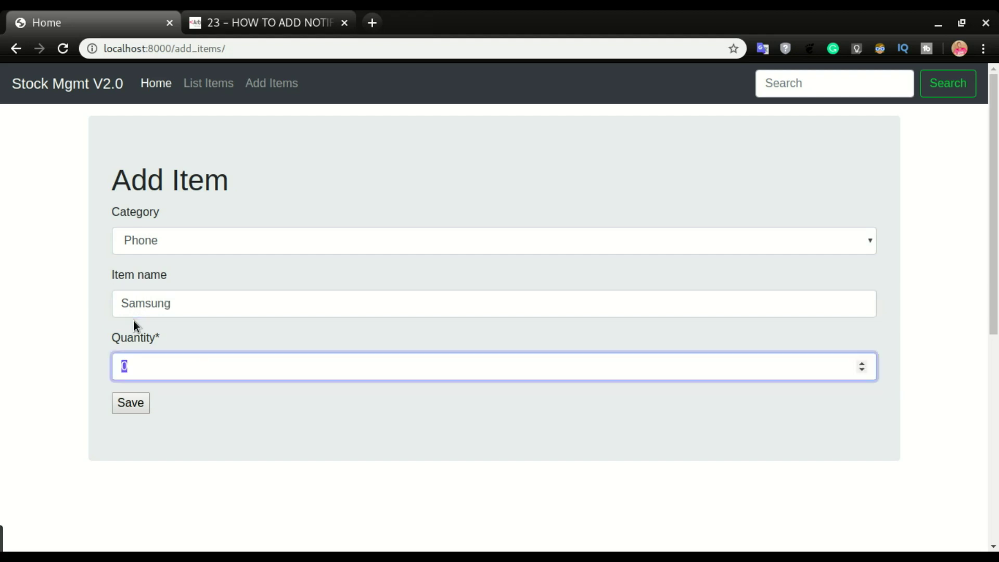
pyautogui.write('10')
pyautogui.click(139, 402)
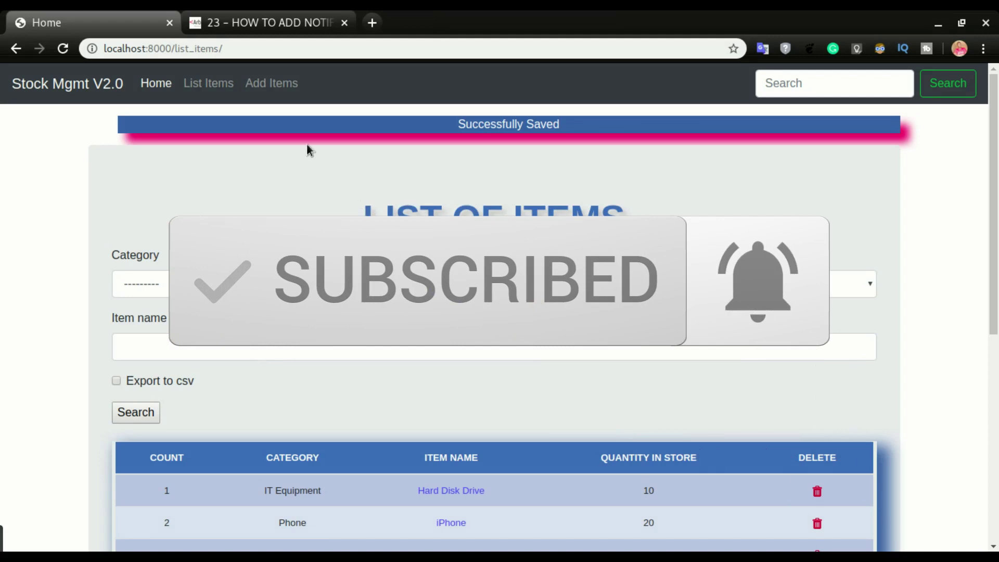
# - Copy the messages import line from the tutorial article's step one
pyautogui.click(295, 26)
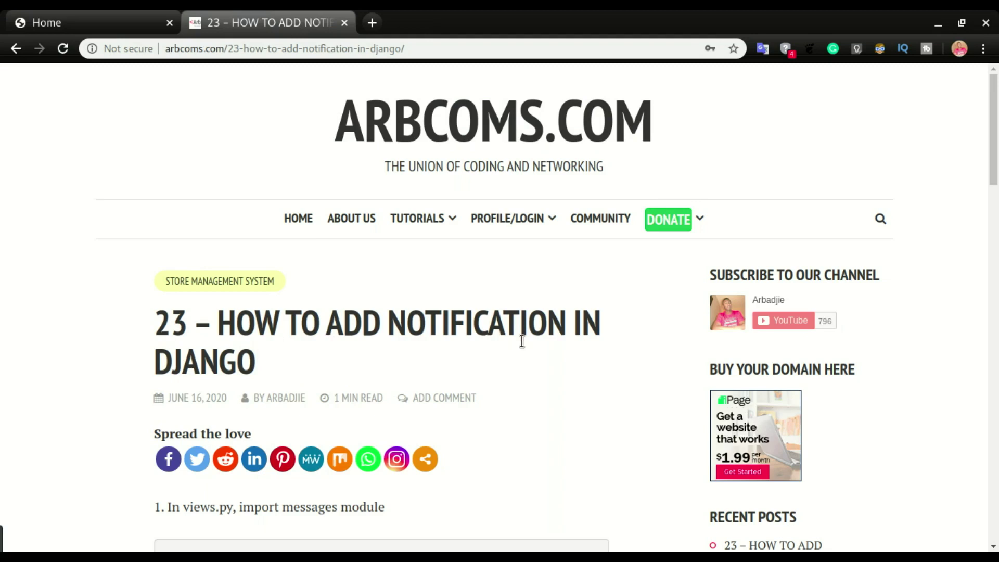
pyautogui.scroll(-3, 519, 336)
pyautogui.scroll(-2, 519, 336)
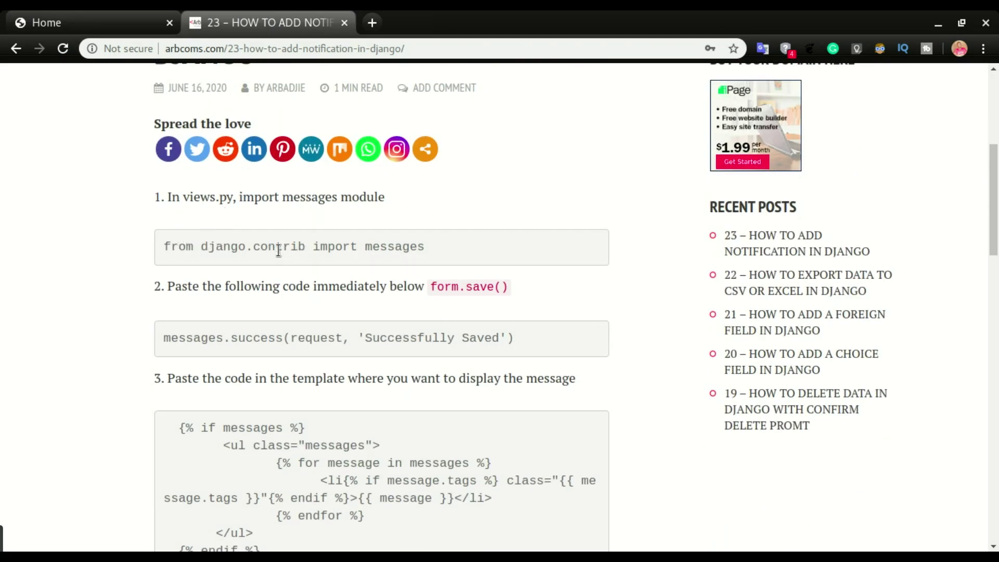
pyautogui.moveTo(434, 247); pyautogui.dragTo(155, 246)
pyautogui.hotkey('ctrl', 'c')
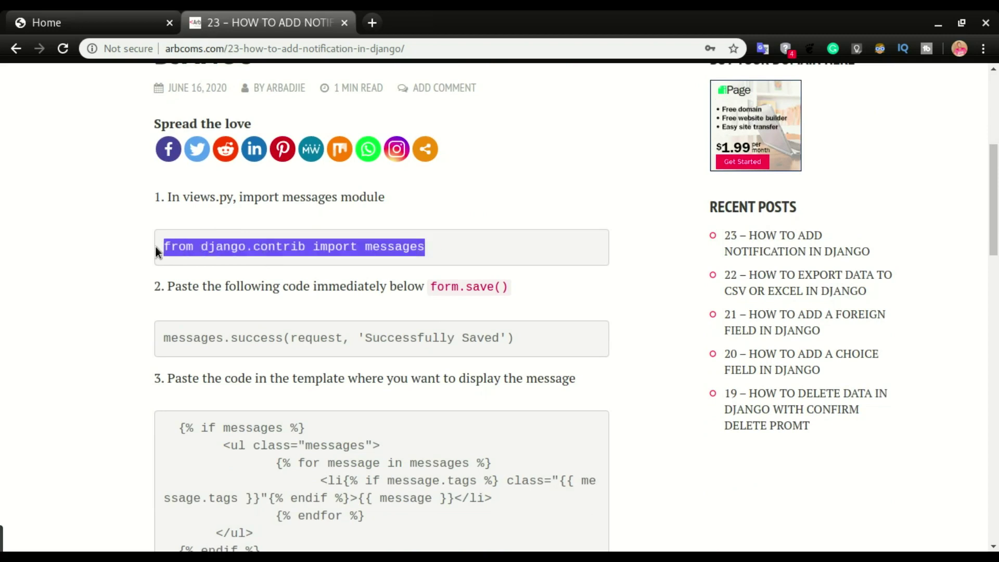
pyautogui.moveTo(190, 197); pyautogui.dragTo(234, 197)
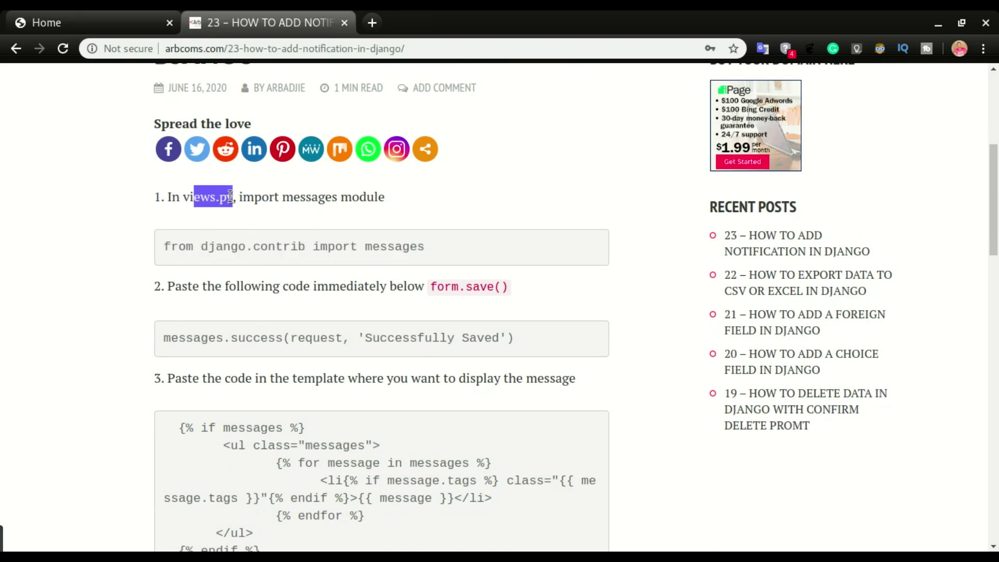
pyautogui.click(246, 201)
# - Paste the messages import below import csv in views.py and save the file
pyautogui.hotkey('alt', 'Tab')
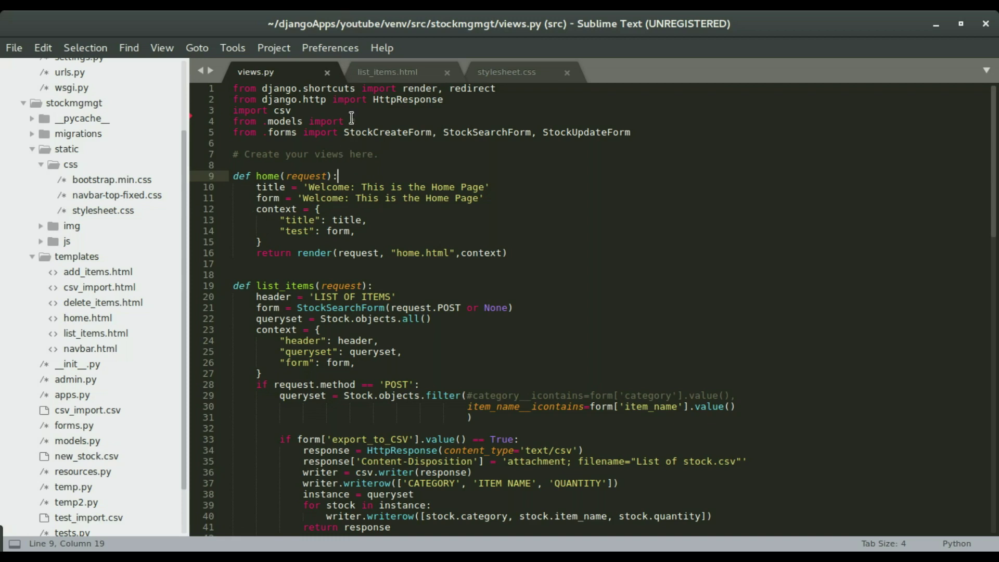
pyautogui.click(344, 110)
pyautogui.press('Return')
pyautogui.hotkey('ctrl', 'v')
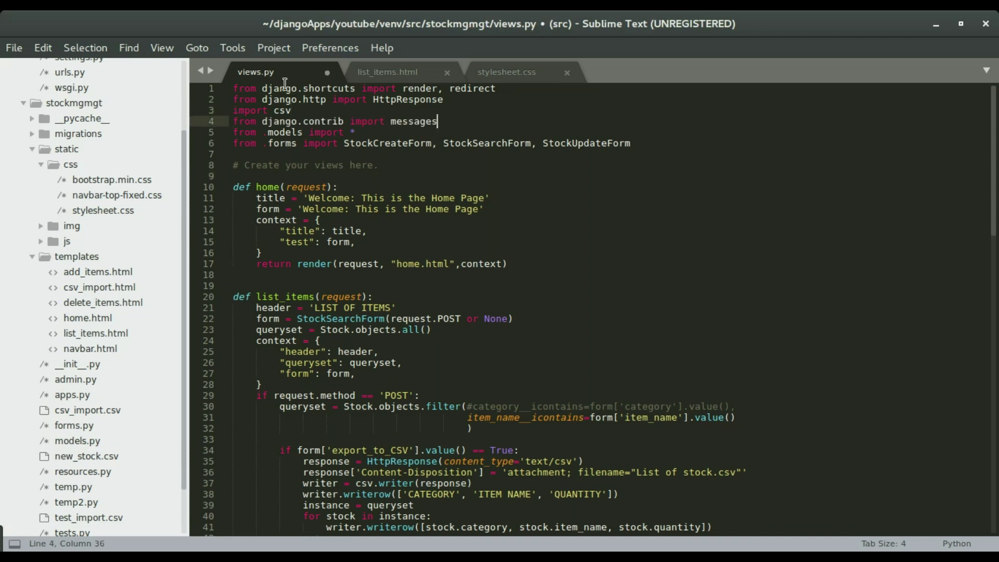
pyautogui.hotkey('ctrl', 's')
pyautogui.hotkey('alt', 'Tab')
pyautogui.scroll(-1, 220, 322)
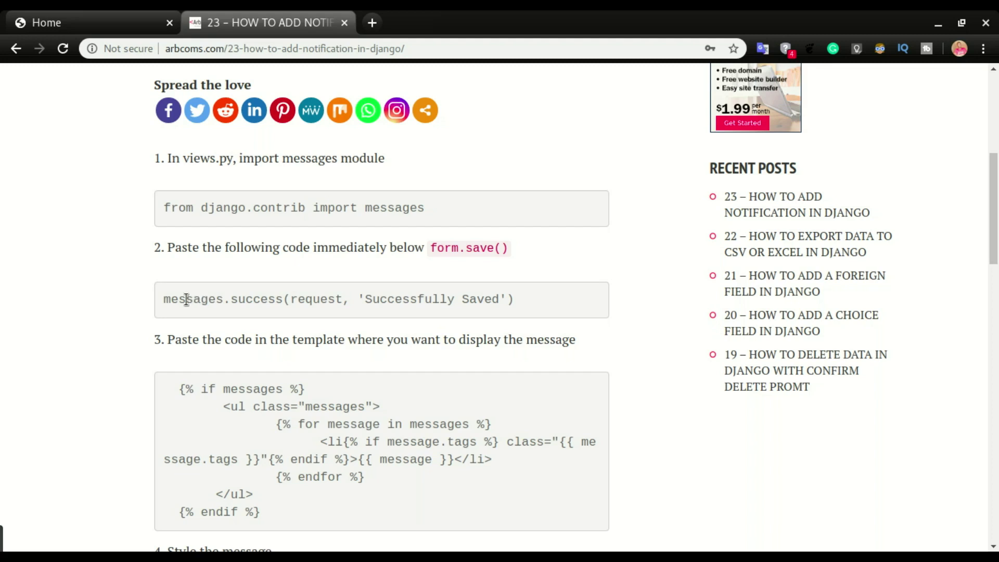
# - Highlight the tutorial's messages.success(request, ...) line for copying
pyautogui.moveTo(163, 298); pyautogui.dragTo(544, 303)
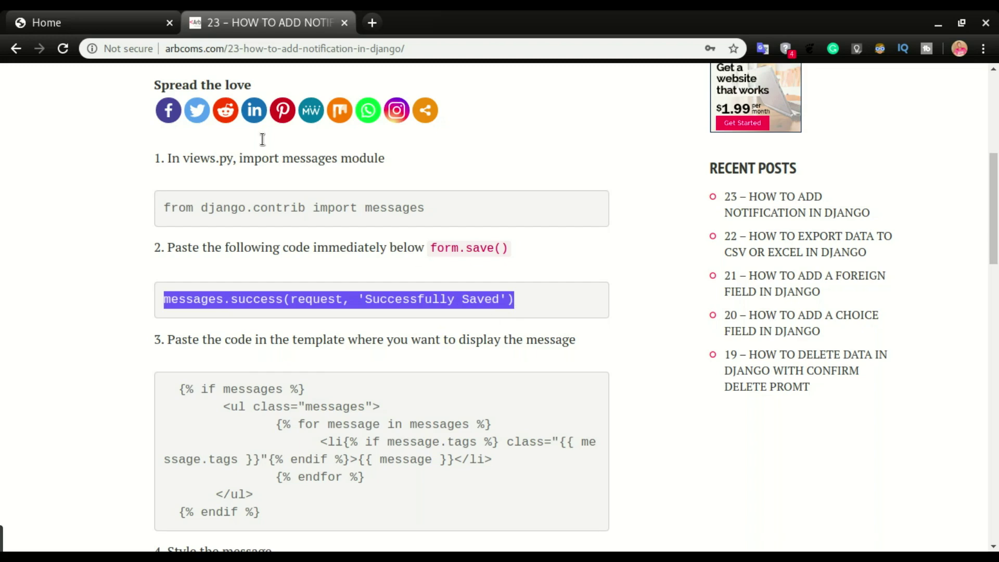
# - Paste the 'Successfully Saved' message line after the delete call in delete_items
pyautogui.hotkey('alt', 'Tab')
pyautogui.scroll(-5, 310, 269)
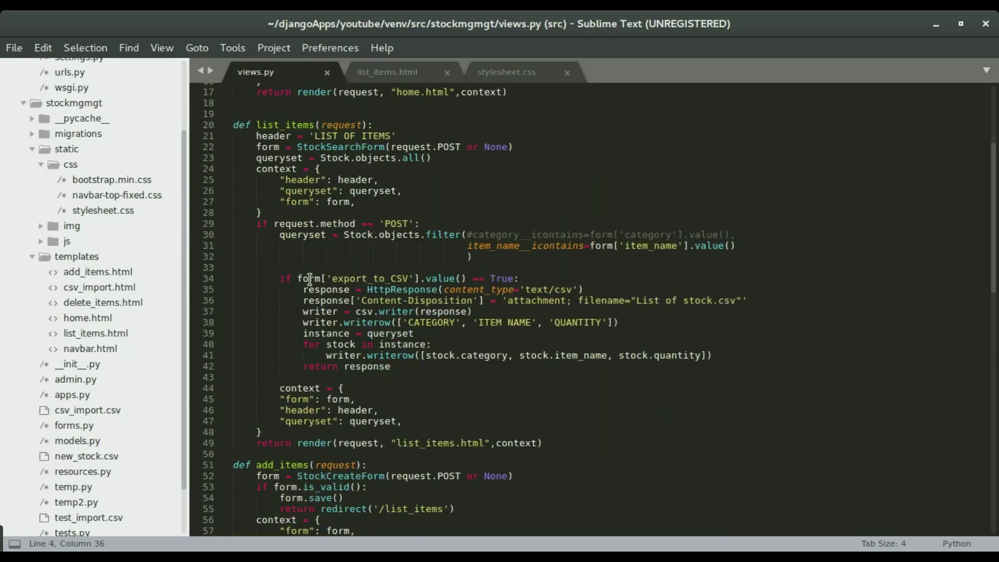
pyautogui.scroll(-5, 310, 269)
pyautogui.scroll(-6, 310, 269)
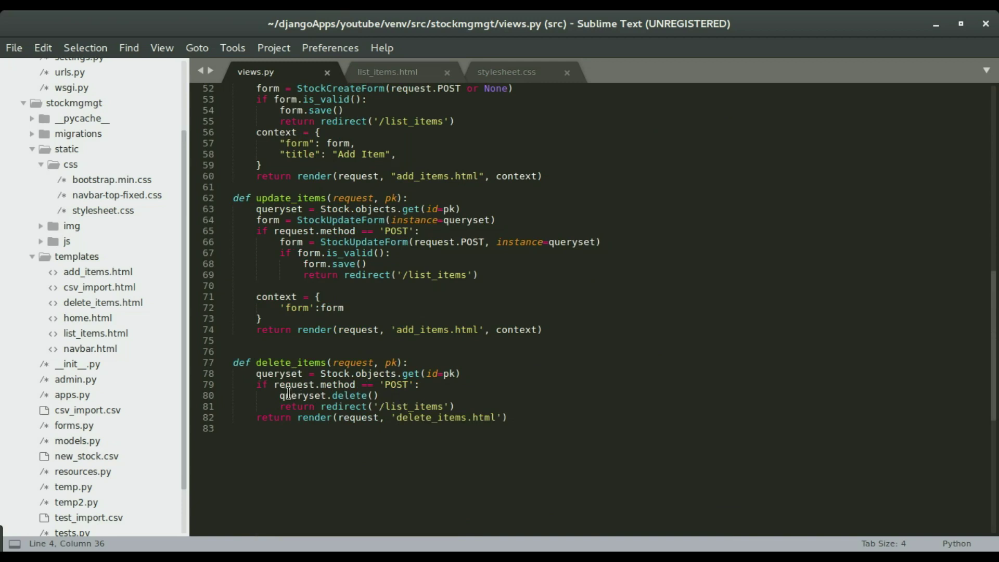
pyautogui.click(387, 395)
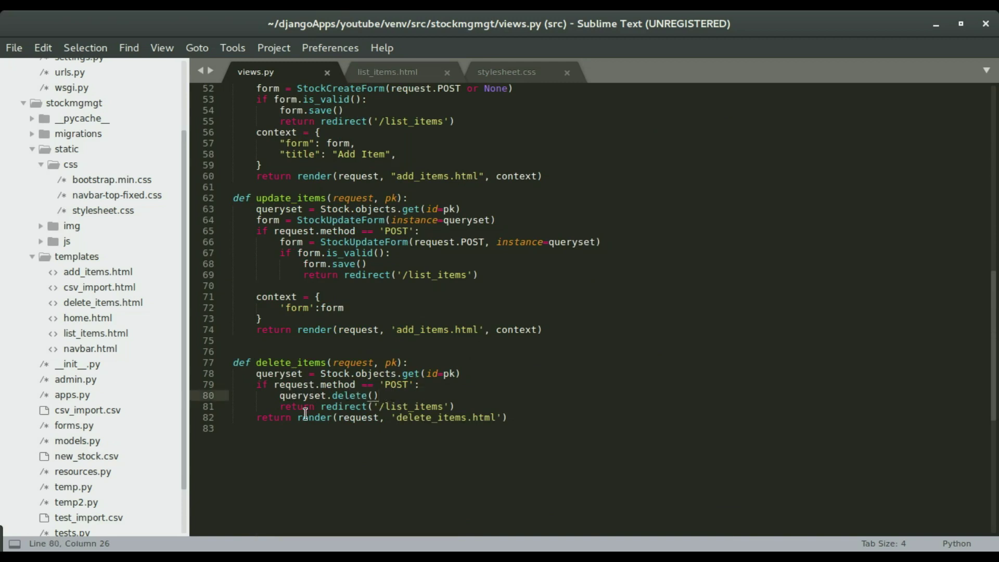
pyautogui.press('Return')
pyautogui.write("messages.success(request, 'Successfully Saved')")
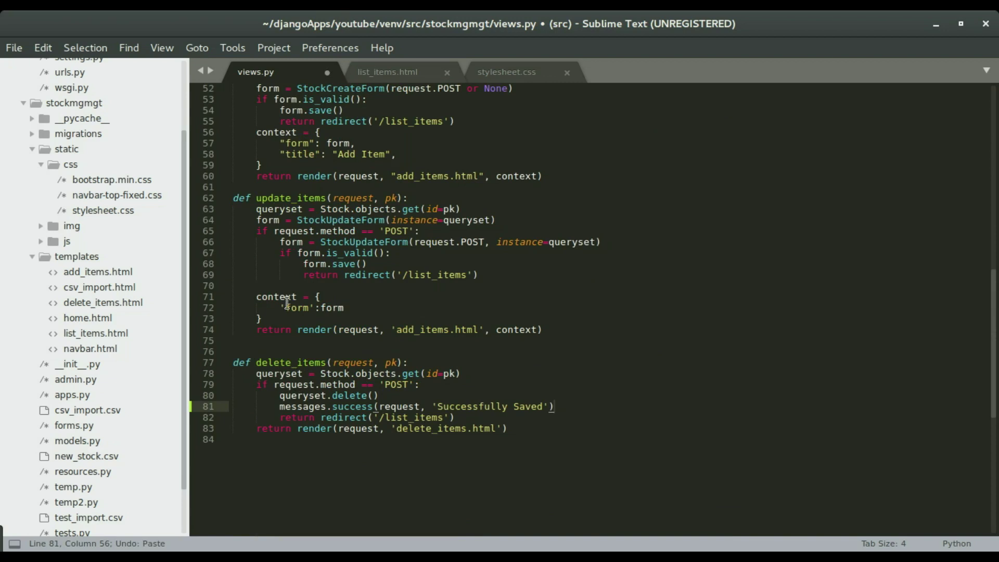
pyautogui.scroll(3, 308, 299)
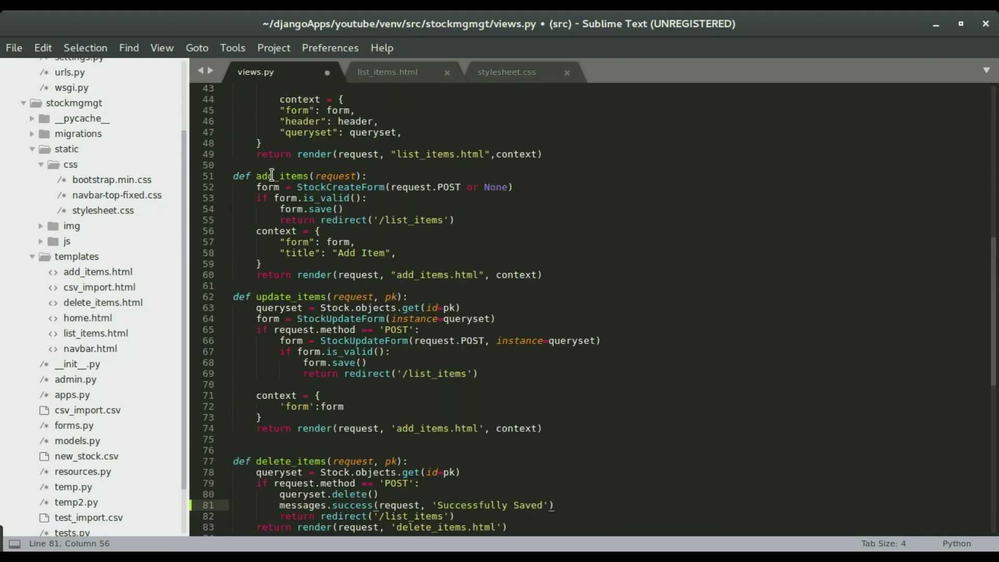
# - Add the success message after form.save() in add_items and update_items, then save views.py
pyautogui.moveTo(281, 209); pyautogui.dragTo(349, 210)
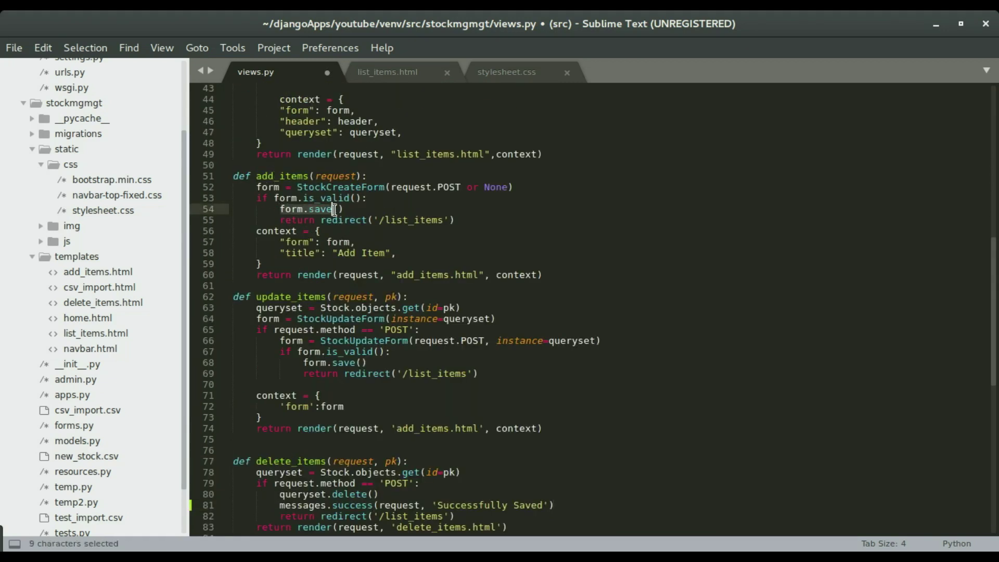
pyautogui.click(358, 211)
pyautogui.press('Return')
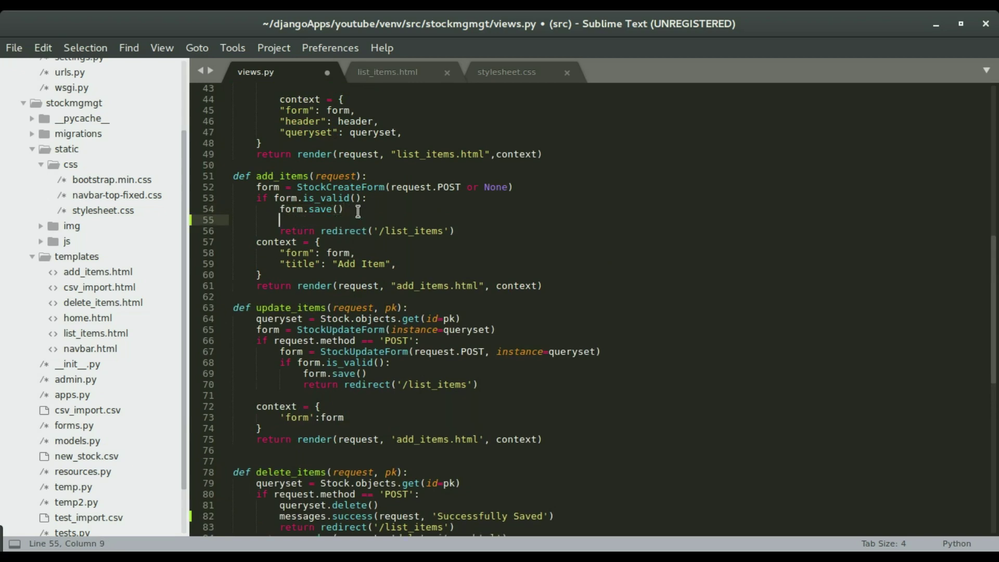
pyautogui.write("messages.success(request, 'Successfully Saved')")
pyautogui.scroll(1, 358, 211)
pyautogui.scroll(-3, 312, 234)
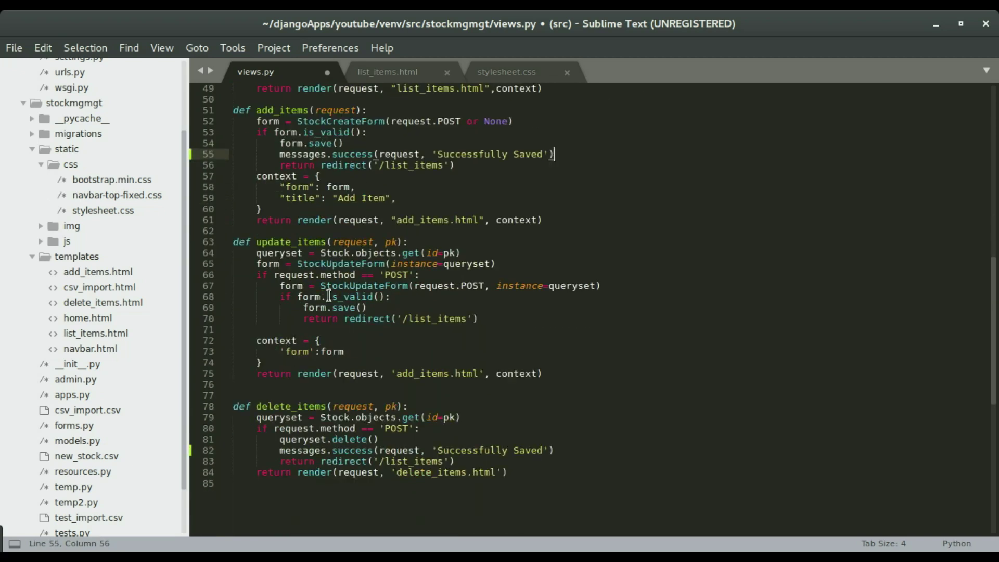
pyautogui.click(372, 308)
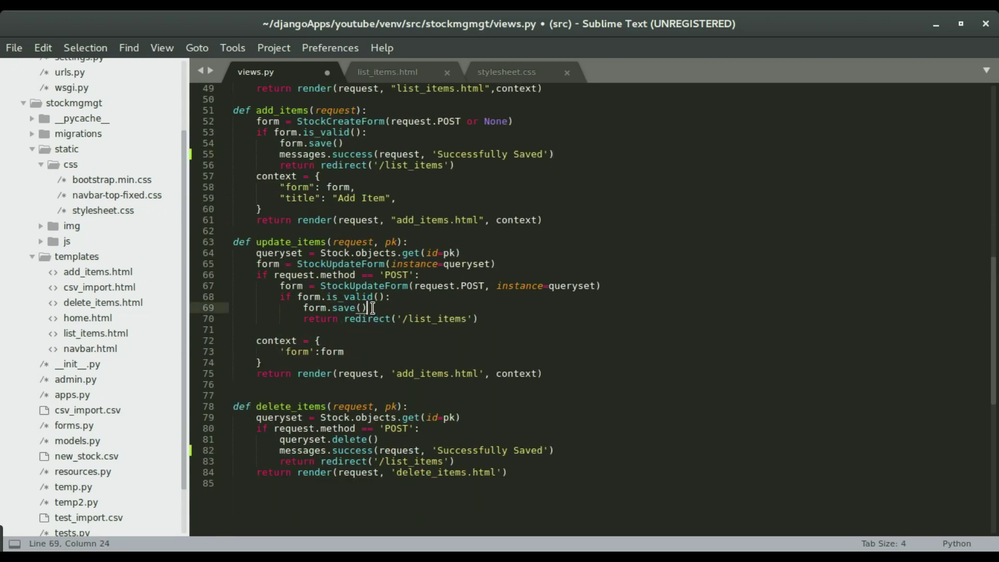
pyautogui.press('Return')
pyautogui.write("messages.success(request, 'Successfully Saved')")
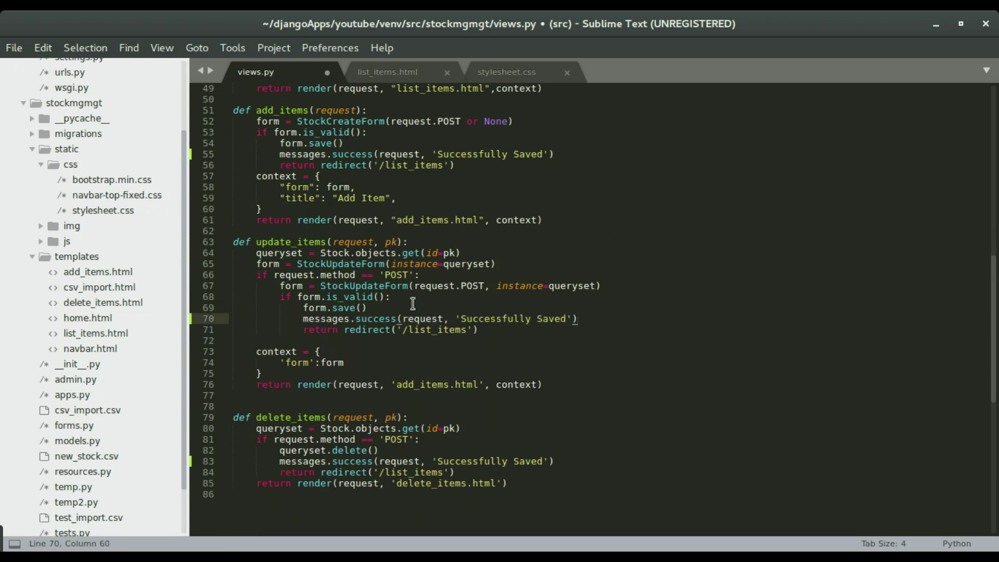
pyautogui.hotkey('ctrl', 's')
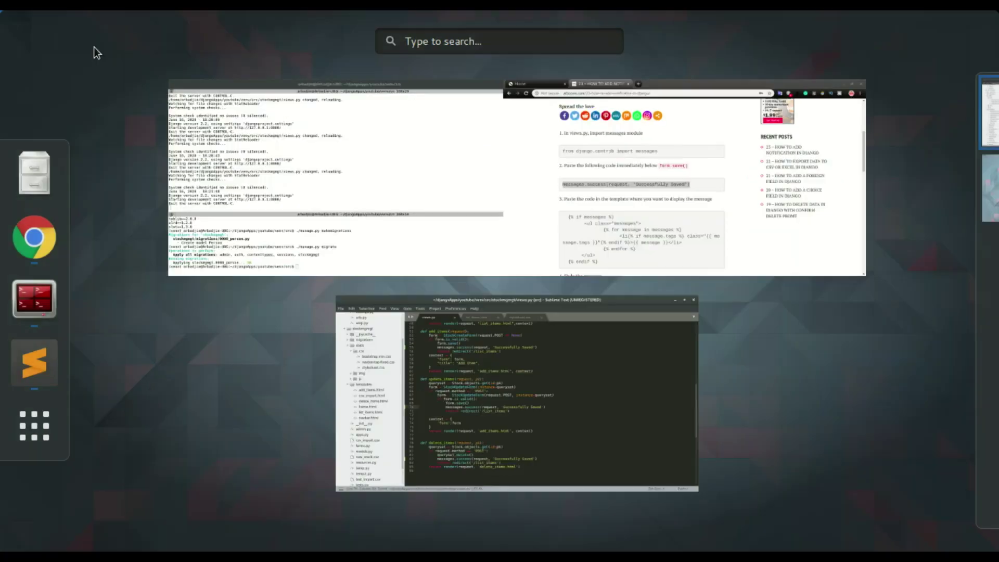
# - Review the list_items redirect lines in the delete_items and add_items views
pyautogui.click(611, 195)
pyautogui.scroll(-3, 180, 275)
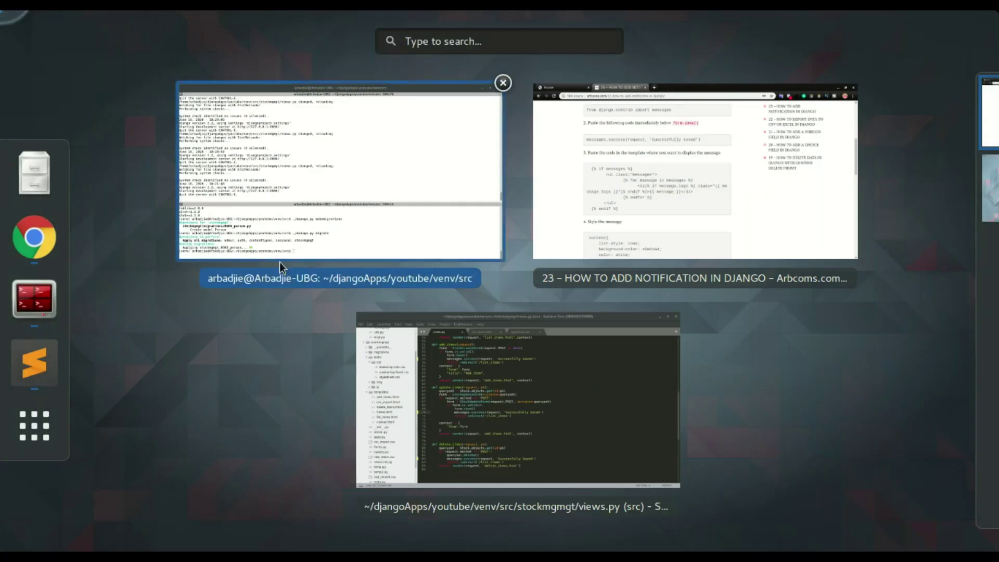
pyautogui.click(394, 344)
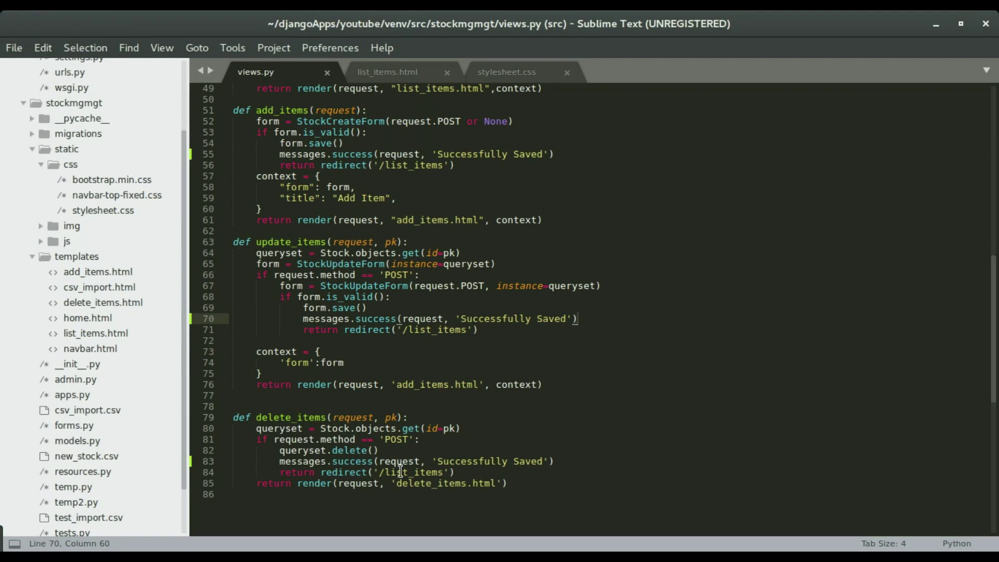
pyautogui.click(385, 472)
pyautogui.moveTo(385, 472); pyautogui.dragTo(434, 472)
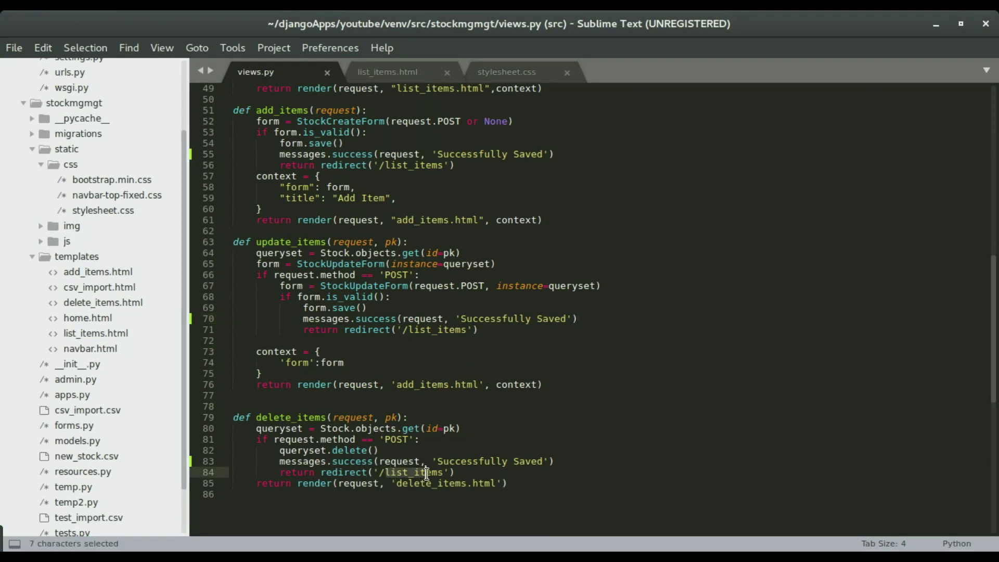
pyautogui.click(434, 164)
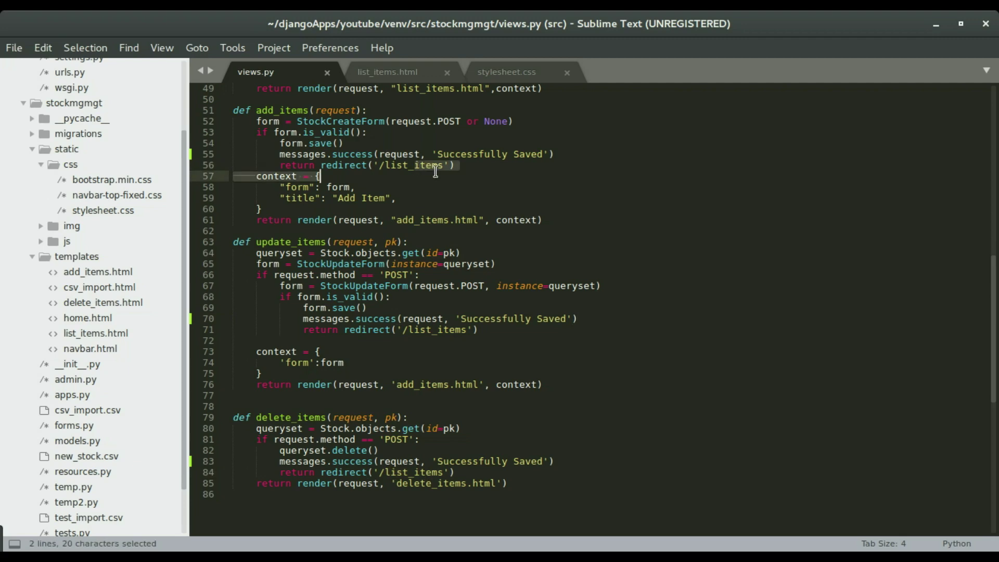
# - Copy the tutorial's {% if messages %} template block from Chrome
pyautogui.hotkey('alt', 'Tab')
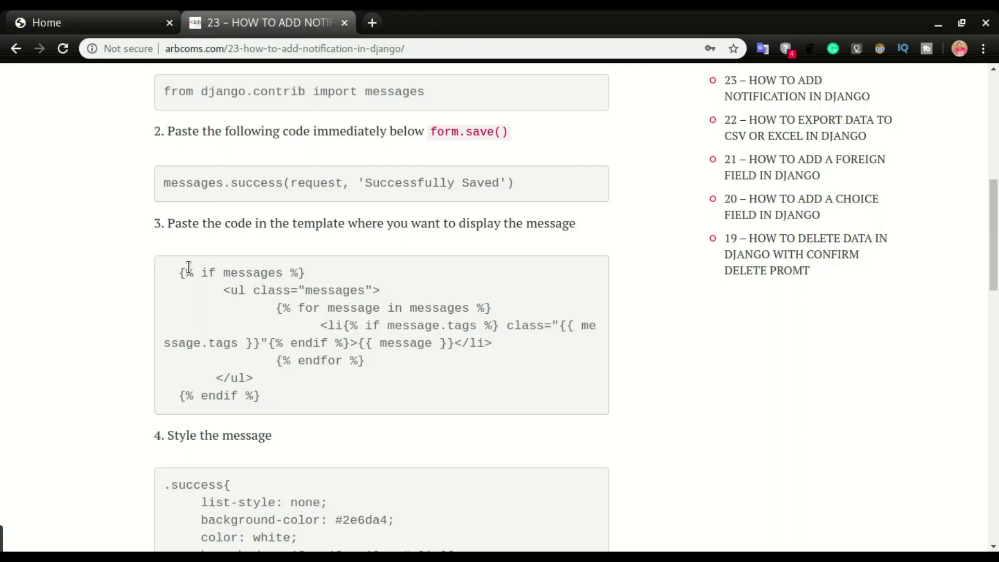
pyautogui.moveTo(179, 270); pyautogui.dragTo(264, 397)
pyautogui.rightClick(276, 329)
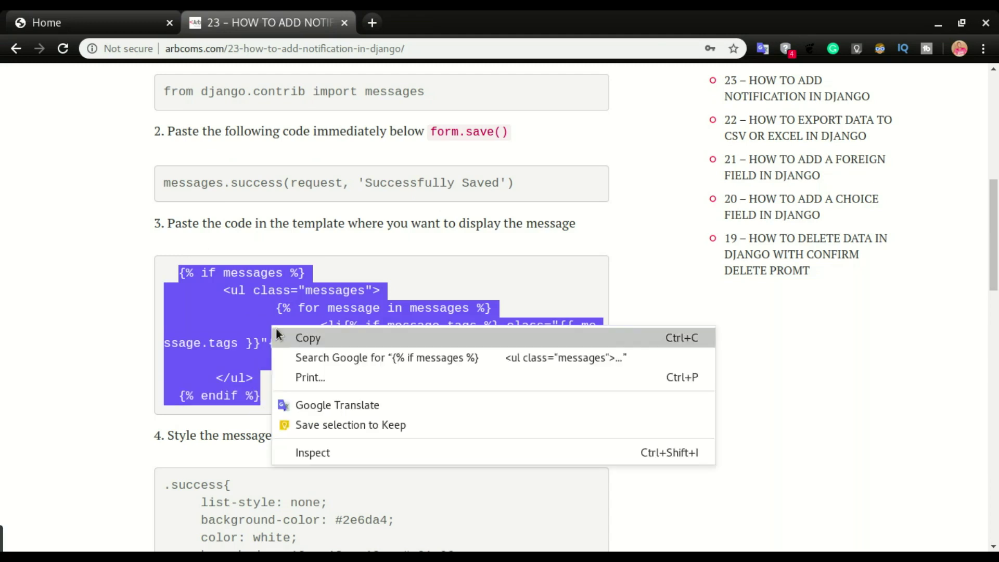
pyautogui.click(276, 331)
# - Open list_items.html in the editor and check the stock app's list items page
pyautogui.hotkey('alt', 'Tab')
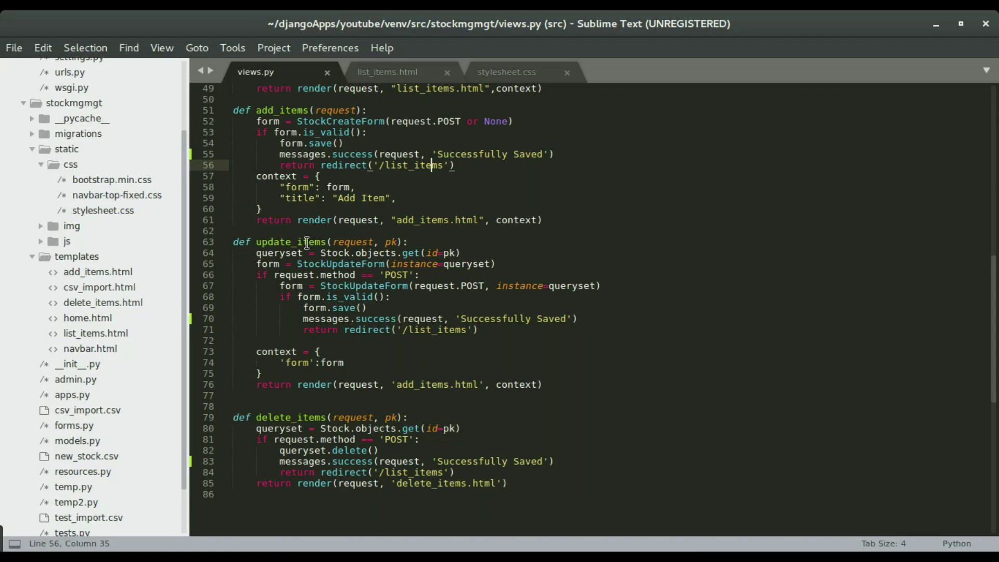
pyautogui.click(380, 79)
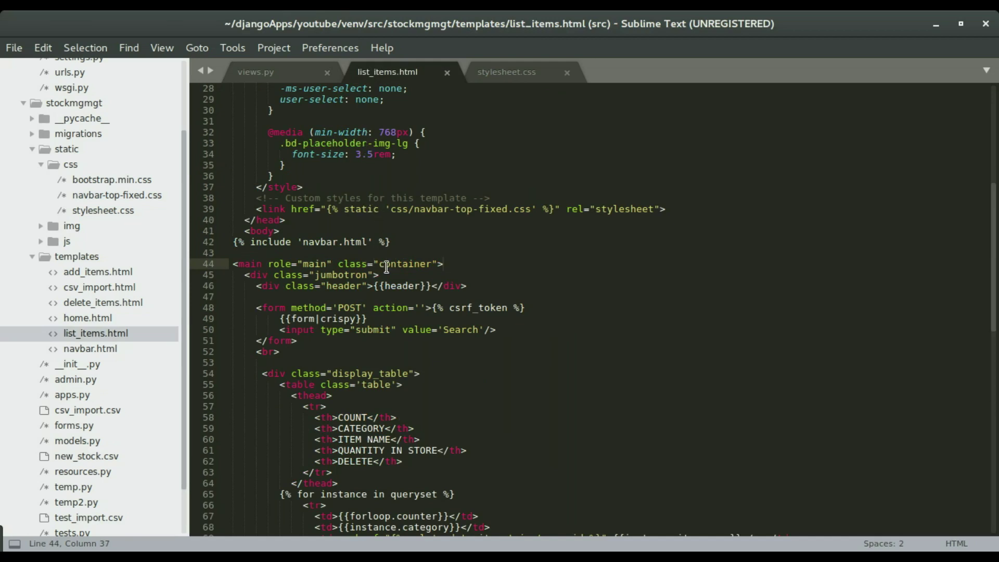
pyautogui.press('super')
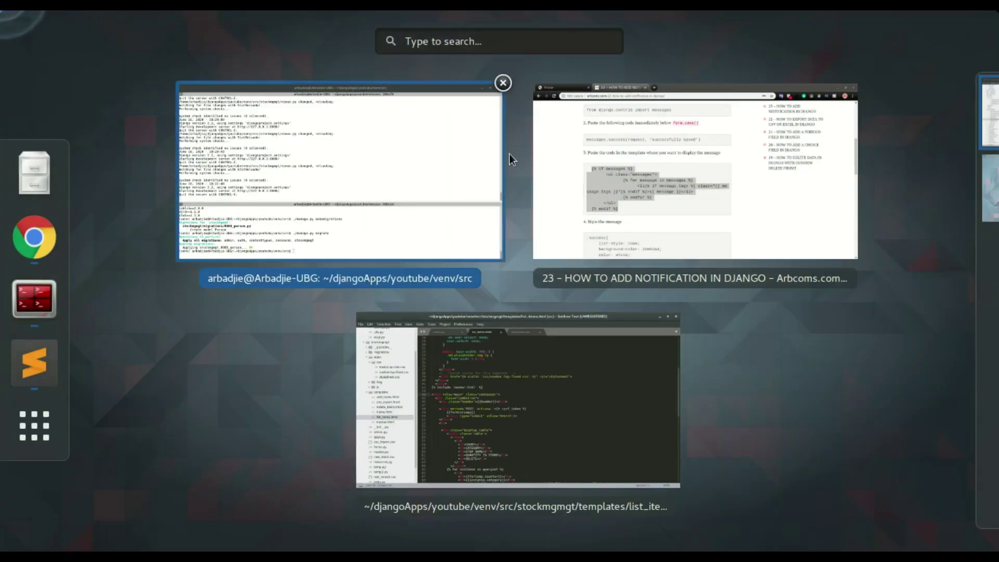
pyautogui.click(543, 132)
pyautogui.click(113, 26)
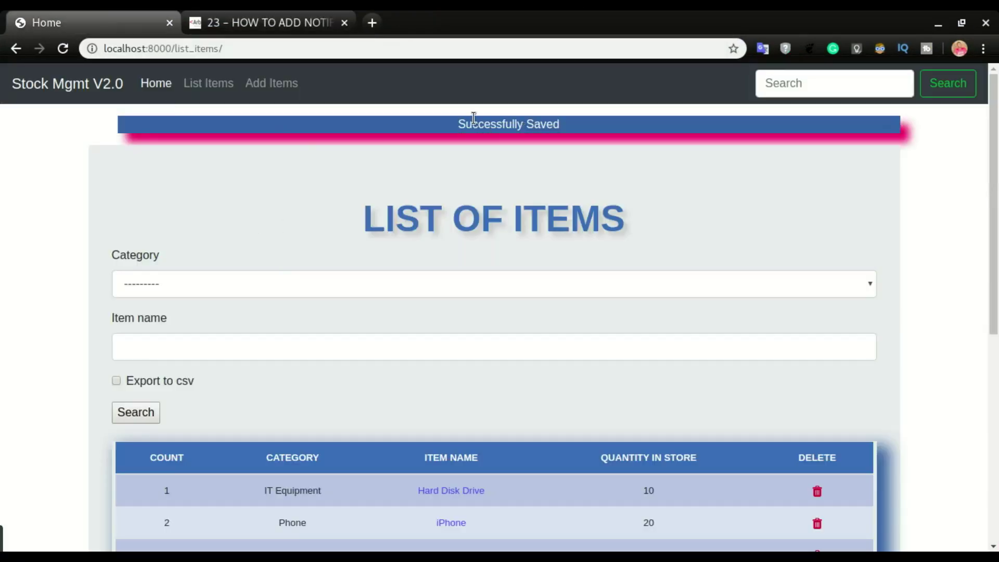
# - Paste the messages display block inside the main container of list_items.html and save
pyautogui.hotkey('alt', 'Tab')
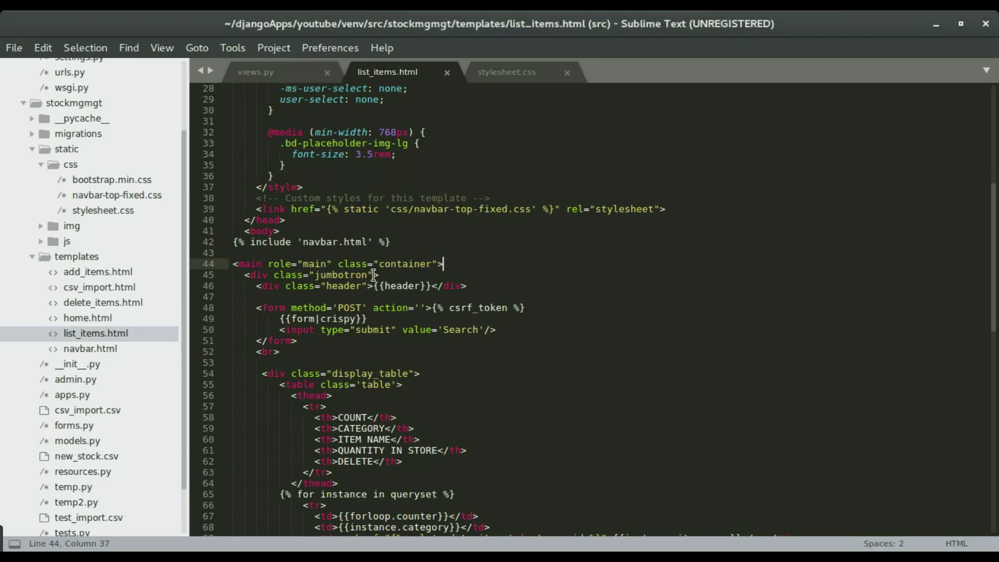
pyautogui.press('Return')
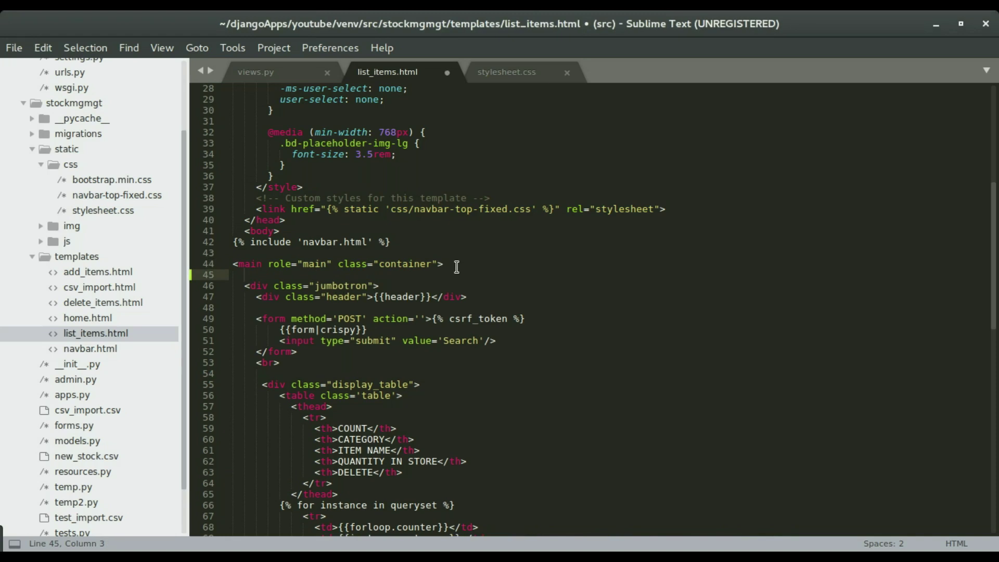
pyautogui.hotkey('ctrl', 'v')
pyautogui.hotkey('ctrl', 's')
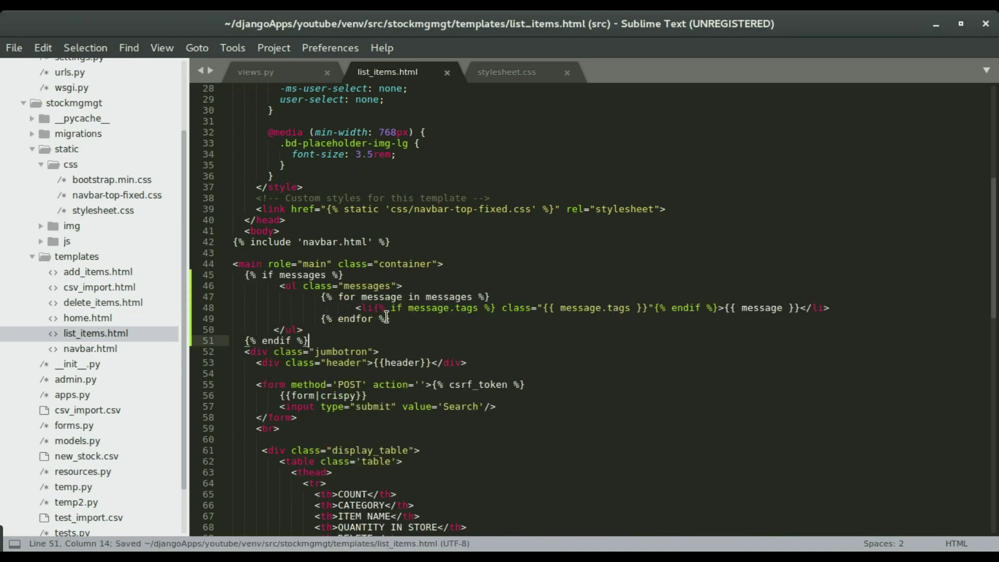
# - Reload the items list, then delete an item to see the 'Successfully Saved' notice
pyautogui.hotkey('alt', 'Tab')
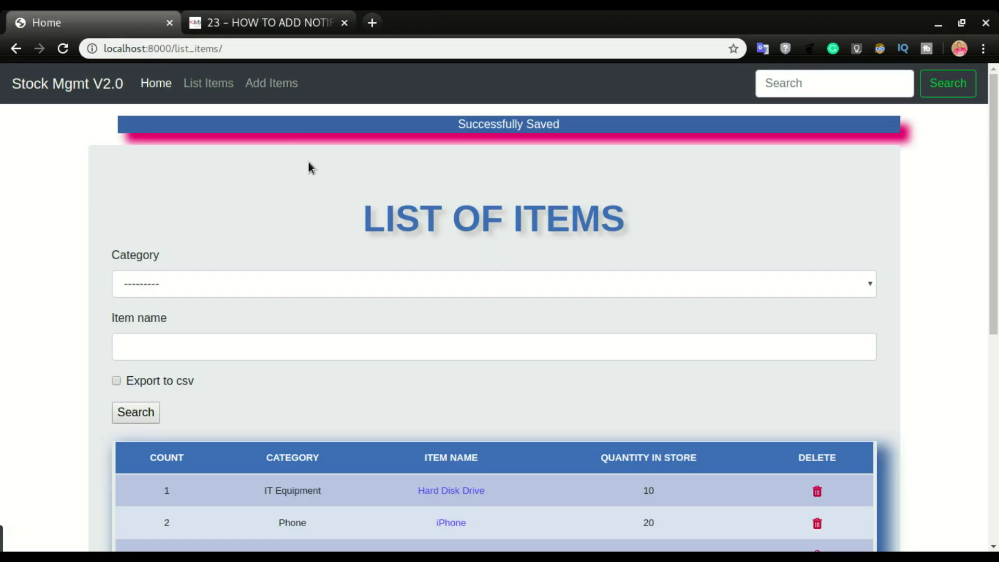
pyautogui.click(207, 86)
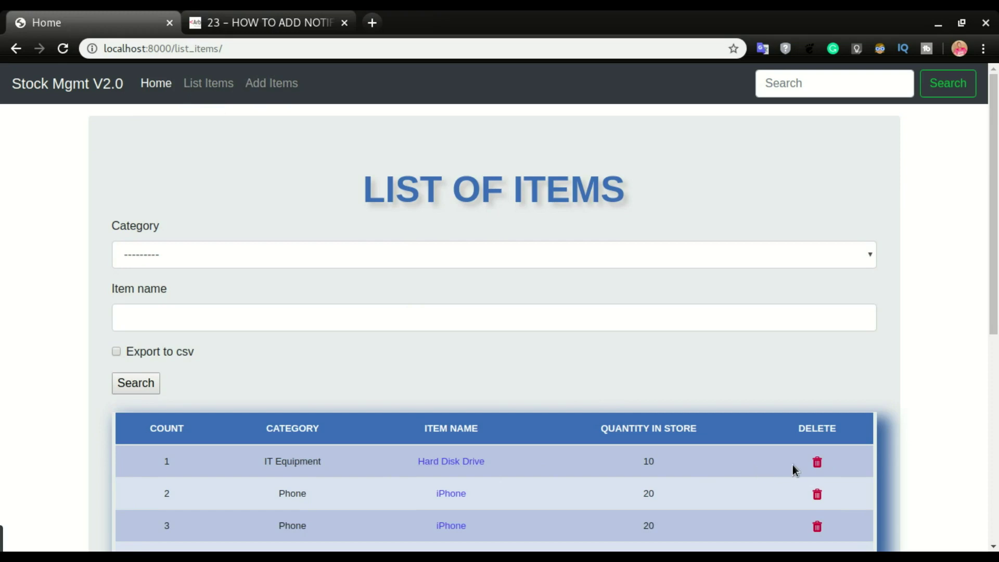
pyautogui.click(817, 463)
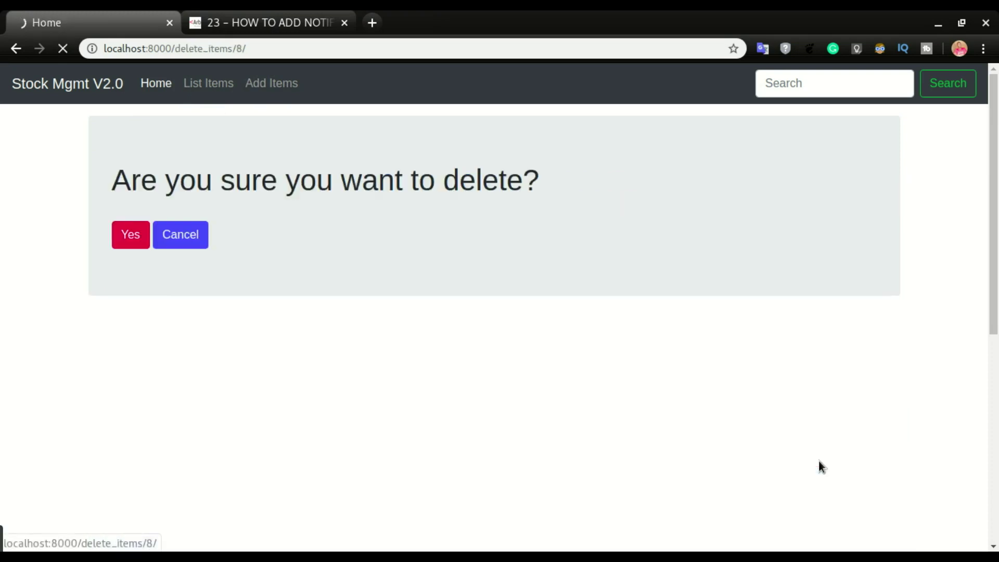
pyautogui.click(131, 239)
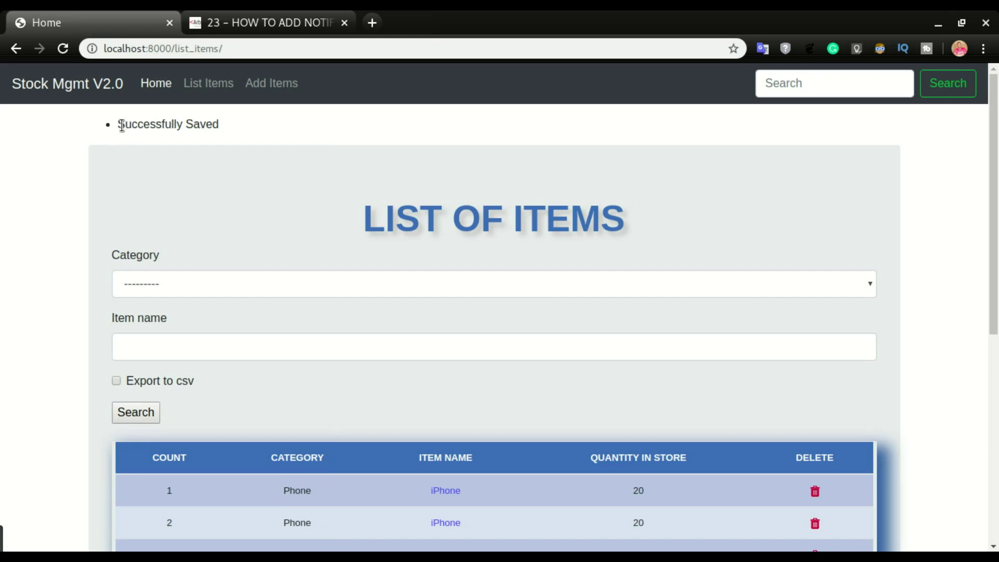
# - Change the delete_items message to 'Deleted Successfully' in views.py and save it
pyautogui.moveTo(122, 127); pyautogui.dragTo(218, 125)
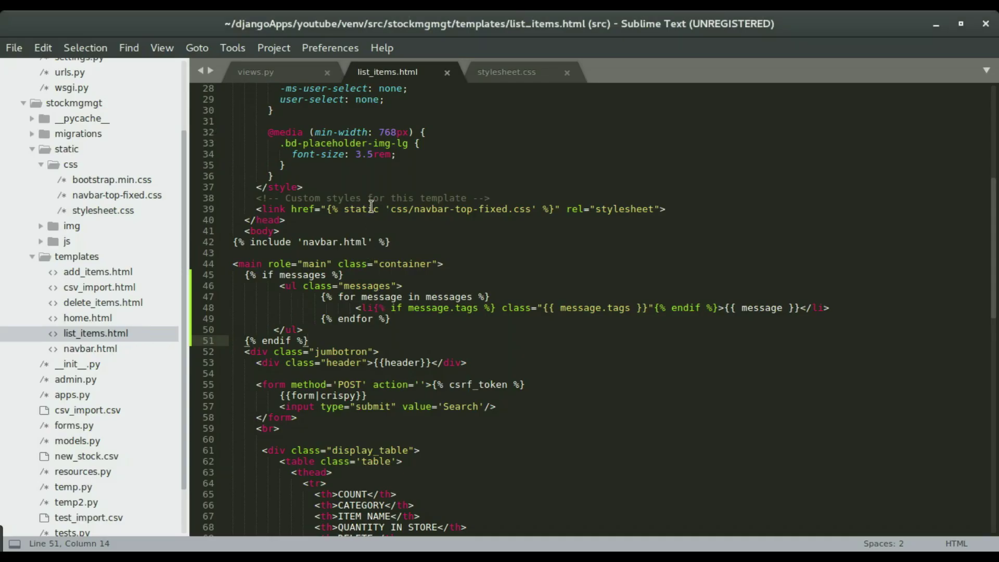
pyautogui.click(259, 74)
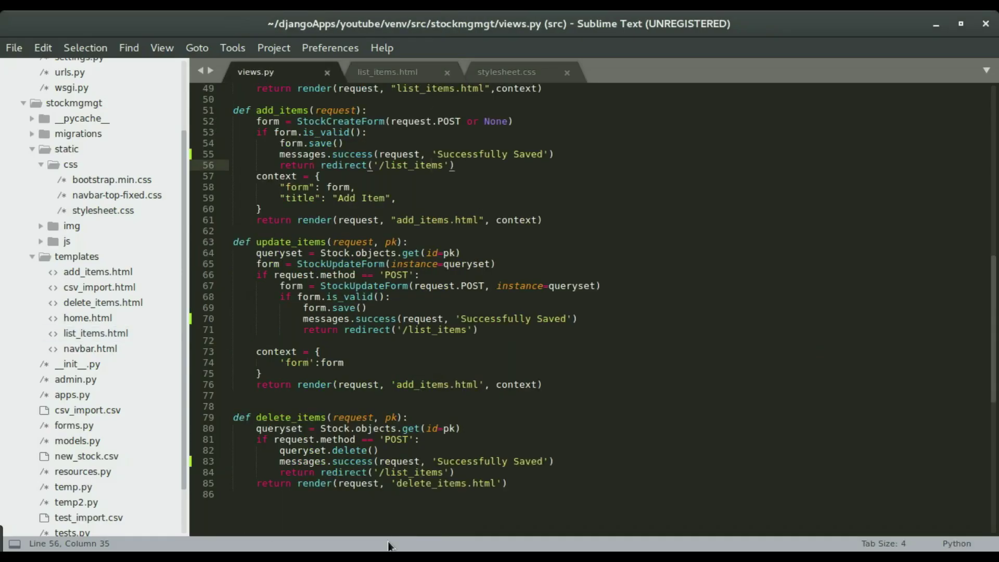
pyautogui.click(544, 461)
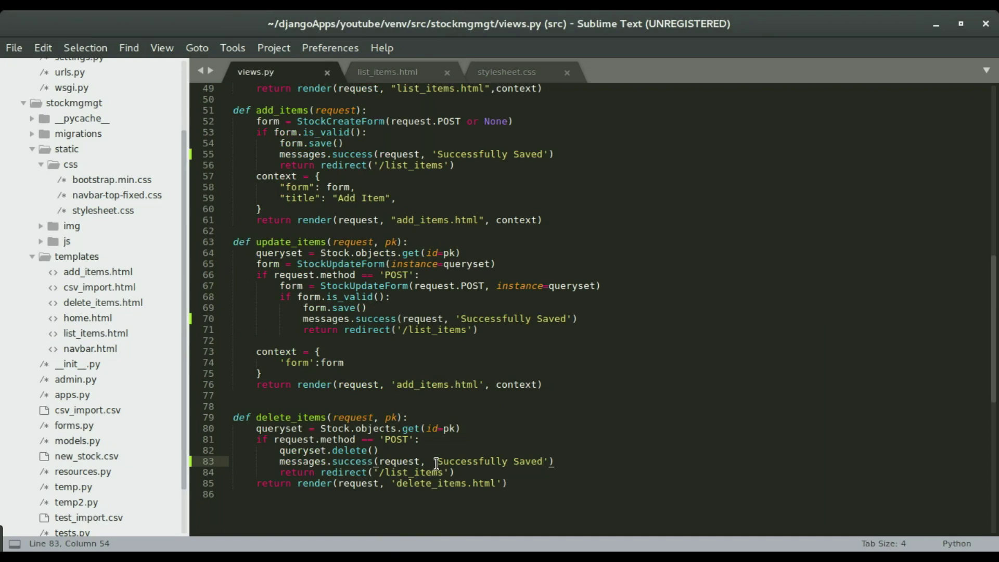
pyautogui.moveTo(436, 461); pyautogui.dragTo(541, 462)
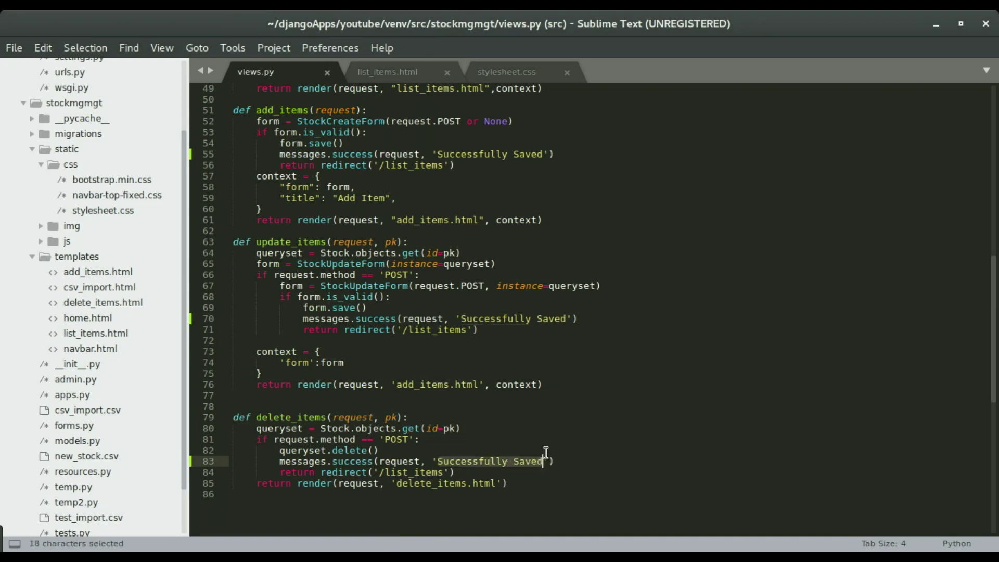
pyautogui.write('Deleted ')
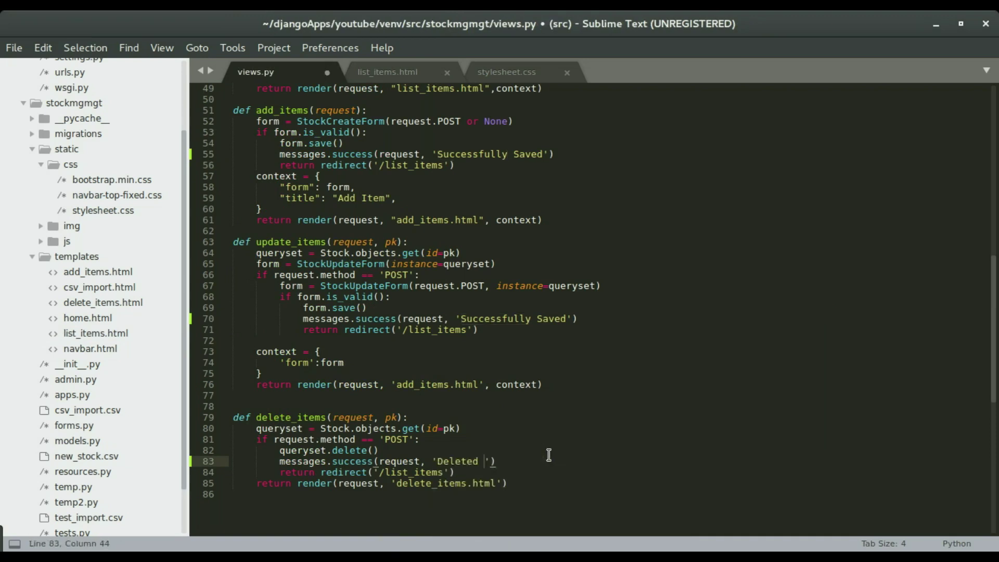
pyautogui.write('Successfully')
pyautogui.hotkey('ctrl', 's')
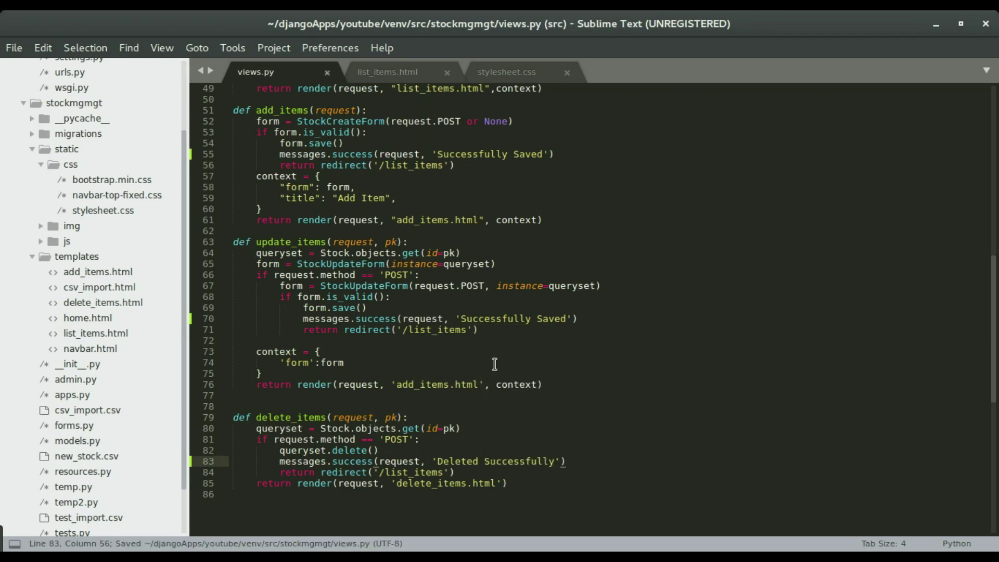
pyautogui.hotkey('alt', 'Tab')
# - Copy the .success CSS rule from the tutorial's step four and show the window overview
pyautogui.click(260, 166)
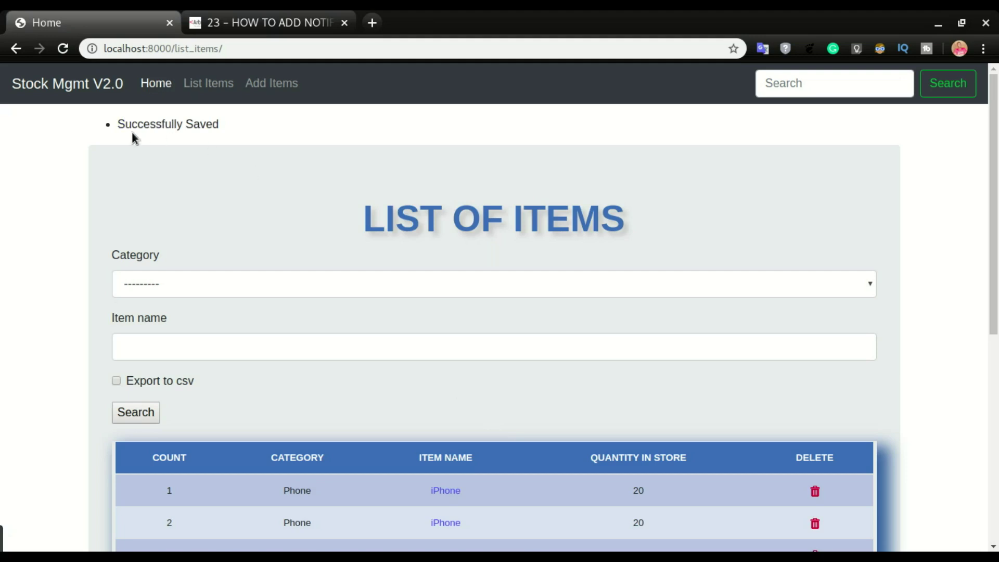
pyautogui.moveTo(117, 125); pyautogui.dragTo(211, 123)
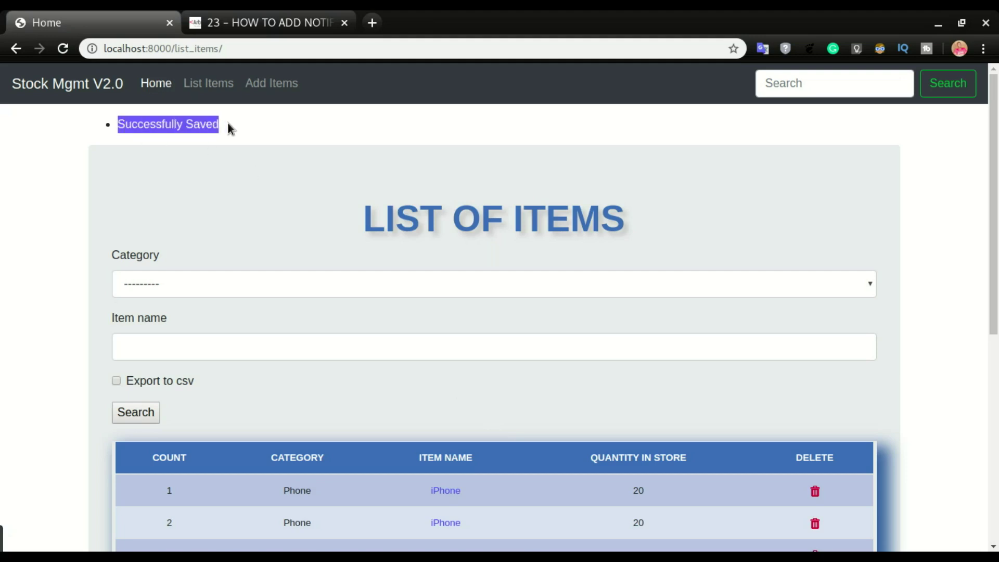
pyautogui.click(227, 122)
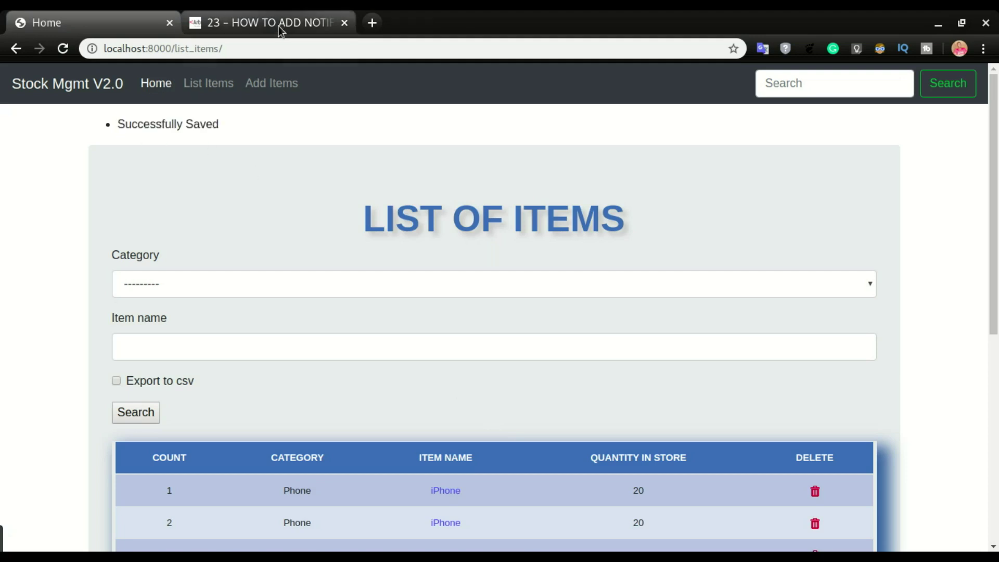
pyautogui.click(270, 26)
pyautogui.scroll(-3, 349, 401)
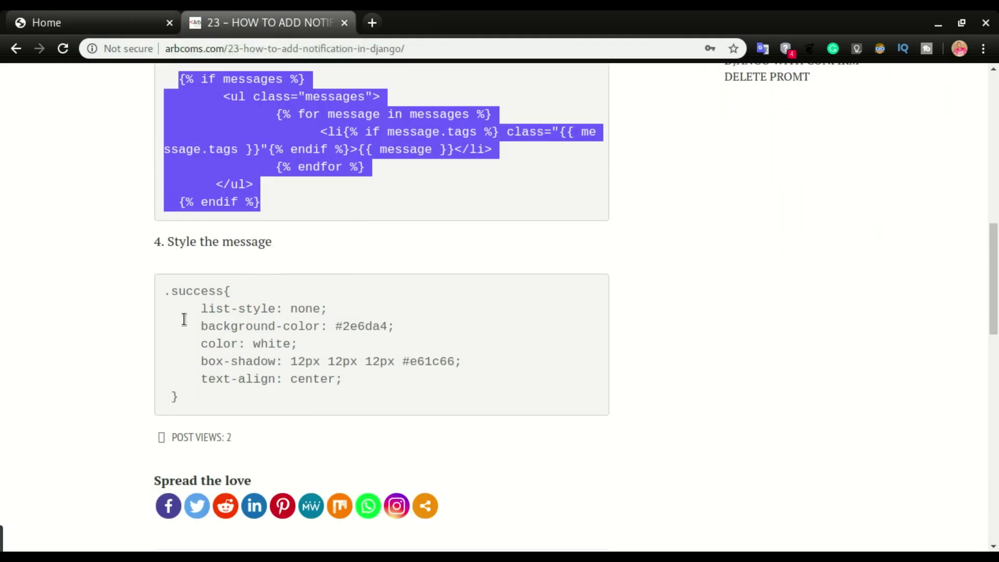
pyautogui.moveTo(163, 290); pyautogui.dragTo(226, 401)
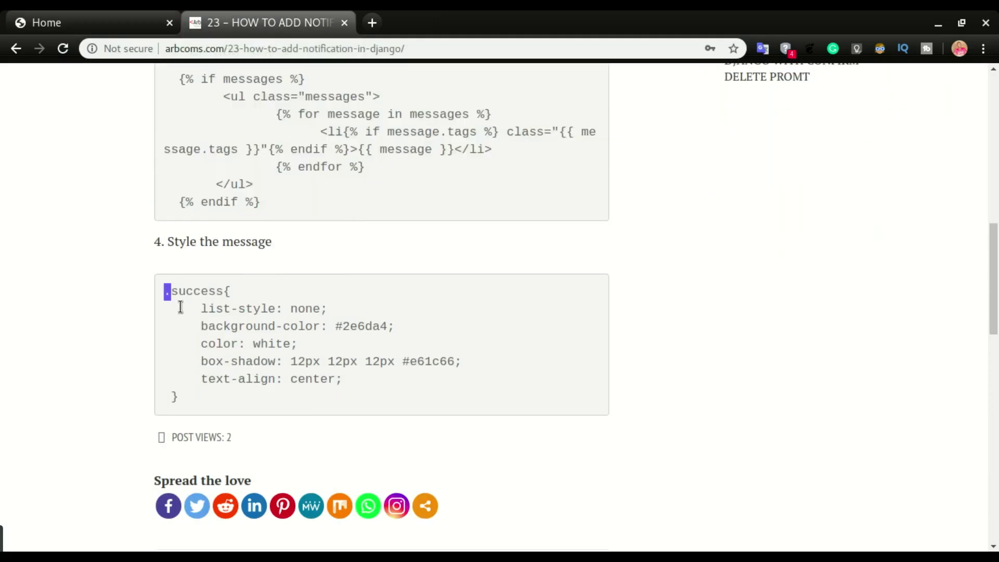
pyautogui.rightClick(231, 346)
pyautogui.click(265, 357)
pyautogui.press('super')
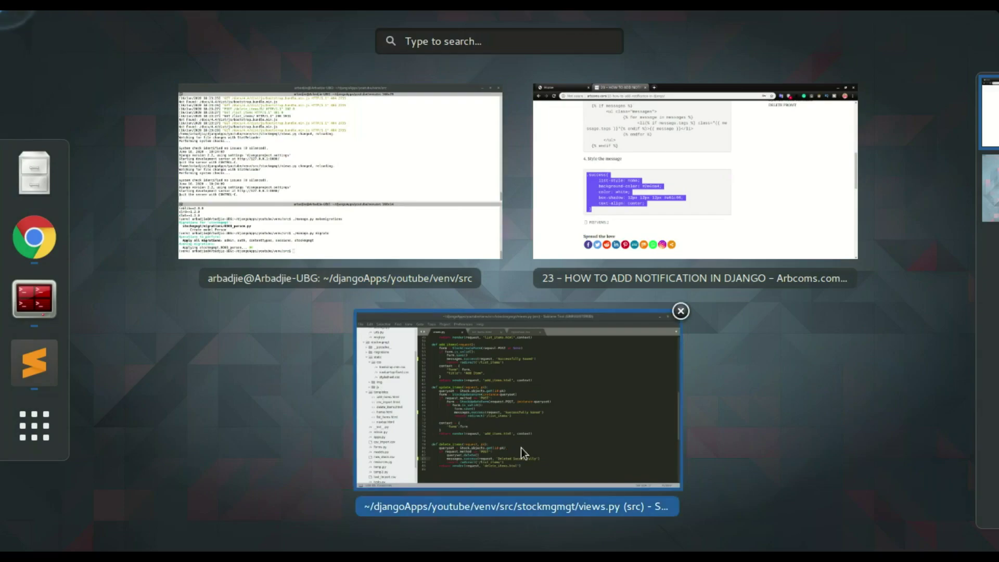
# - Paste the .success rule at the end of stylesheet.css and save the file
pyautogui.click(521, 447)
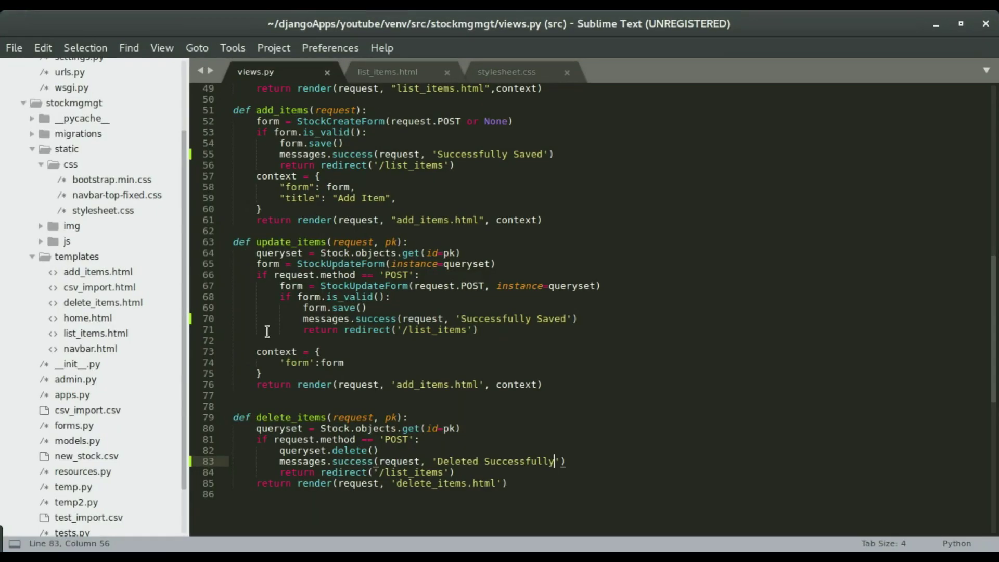
pyautogui.click(503, 72)
pyautogui.moveTo(993, 149); pyautogui.dragTo(989, 312)
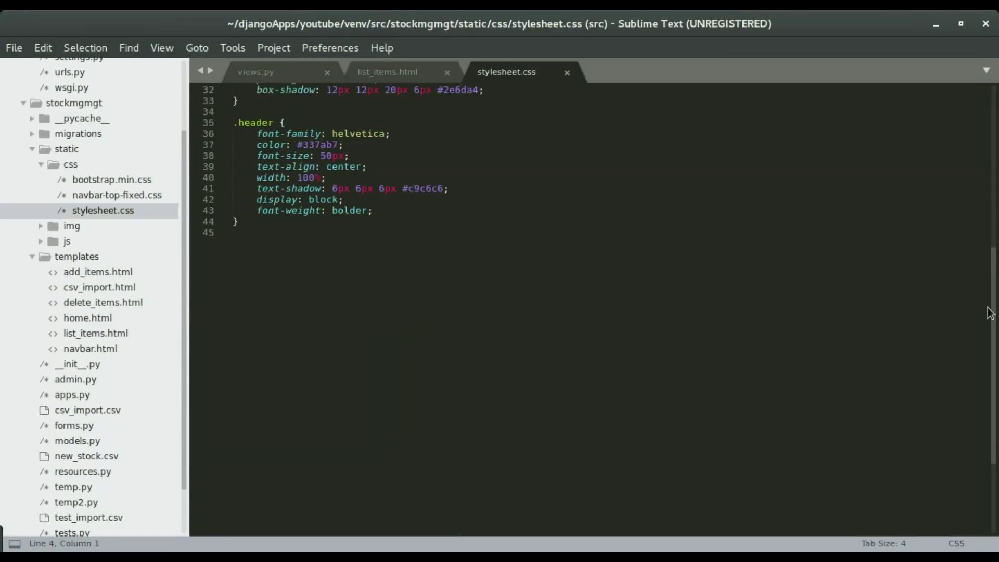
pyautogui.click(343, 282)
pyautogui.press('Return')
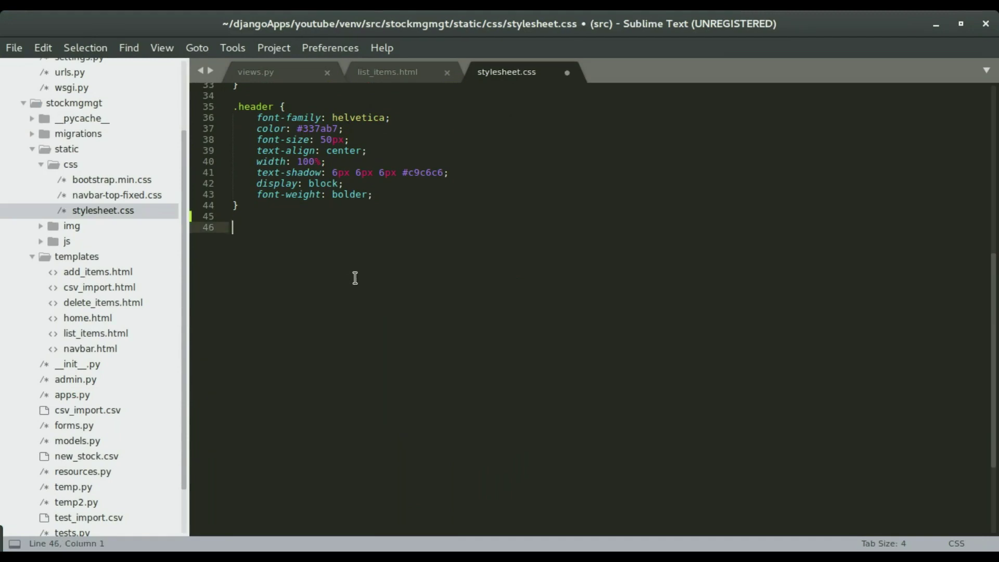
pyautogui.hotkey('ctrl', 'v')
pyautogui.hotkey('ctrl', 's')
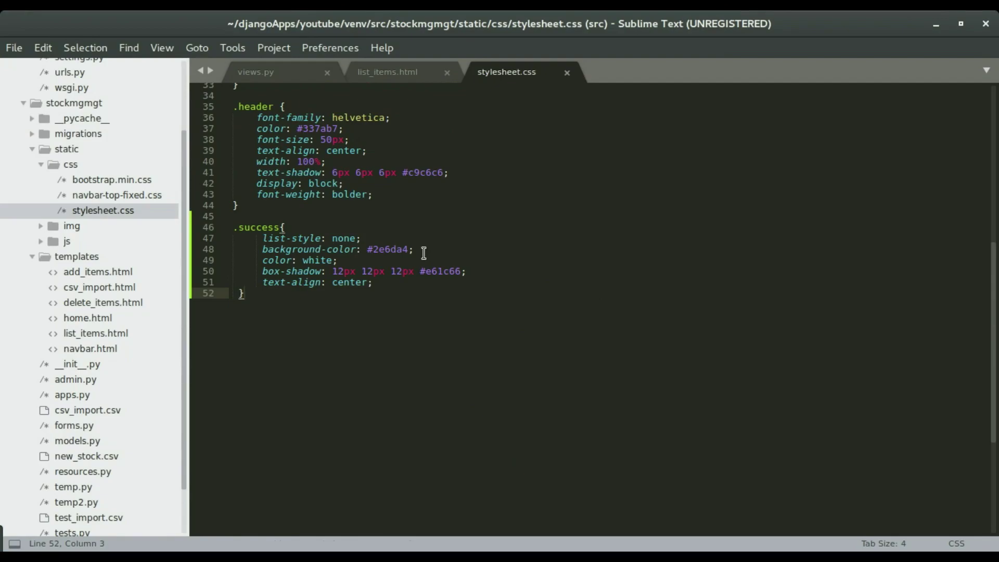
pyautogui.hotkey('alt', 'Tab')
# - Delete the first iPhone item from the items list and confirm, showing the blue Deleted Successfully banner
pyautogui.click(106, 28)
pyautogui.scroll(-1, 517, 332)
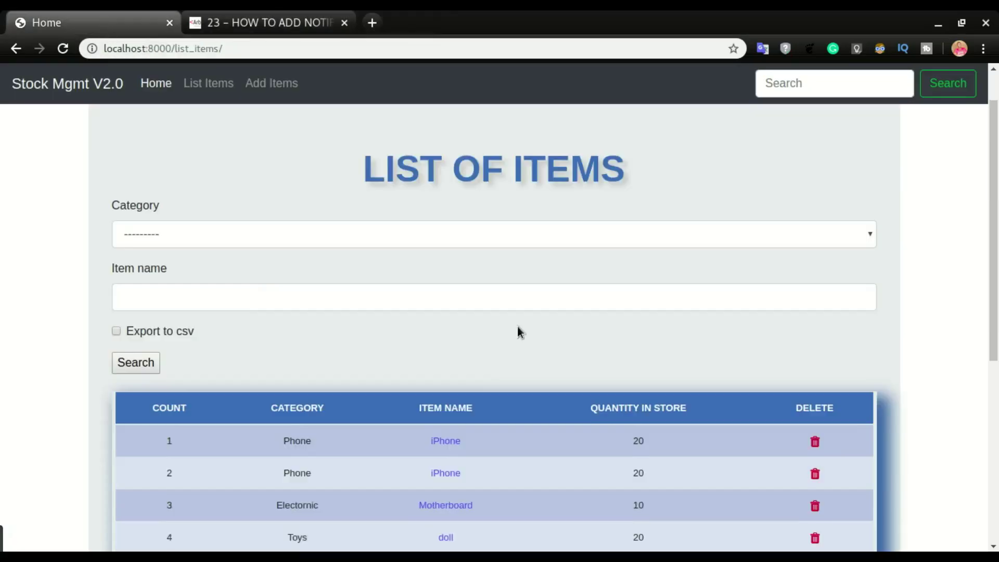
pyautogui.scroll(1, 518, 332)
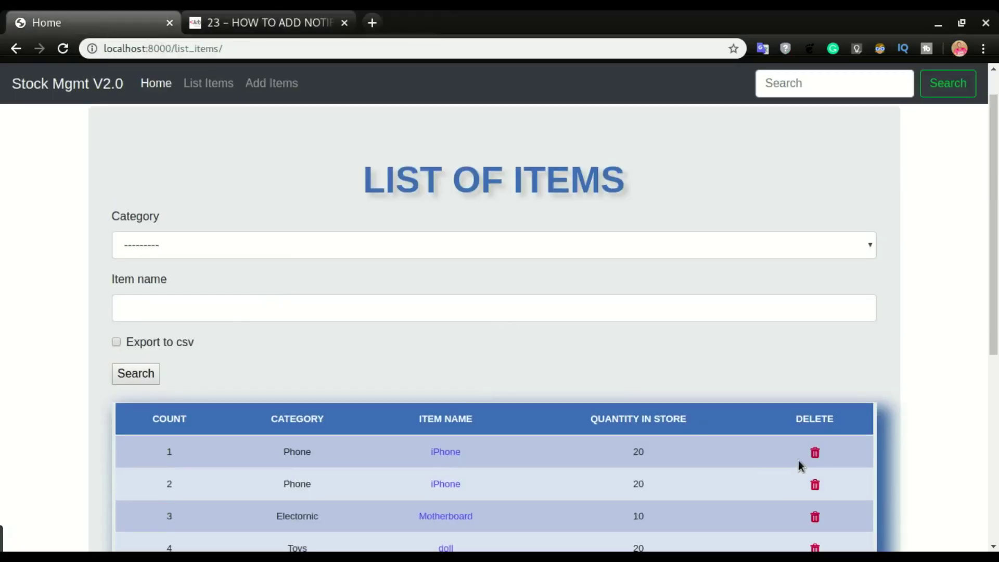
pyautogui.click(816, 453)
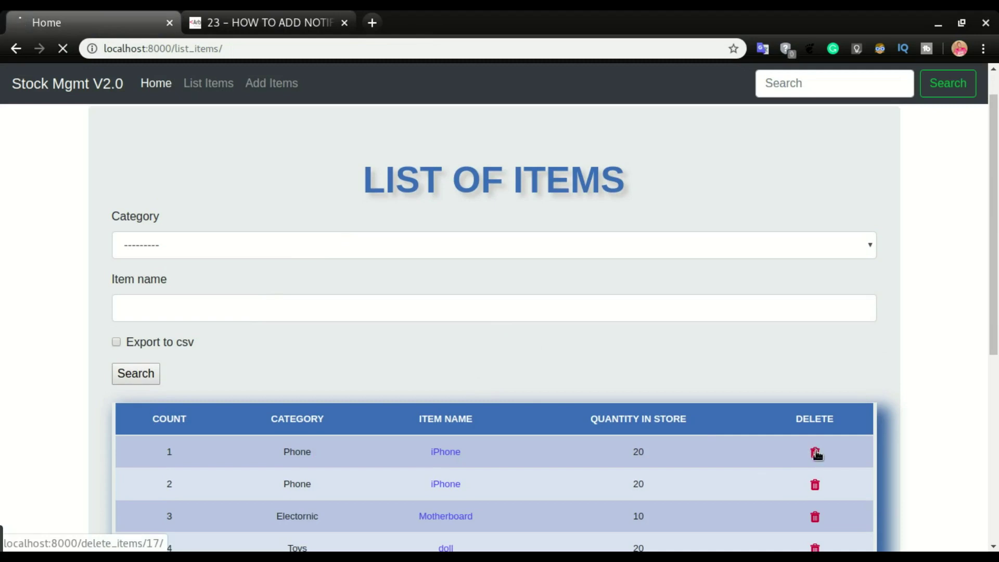
pyautogui.click(141, 238)
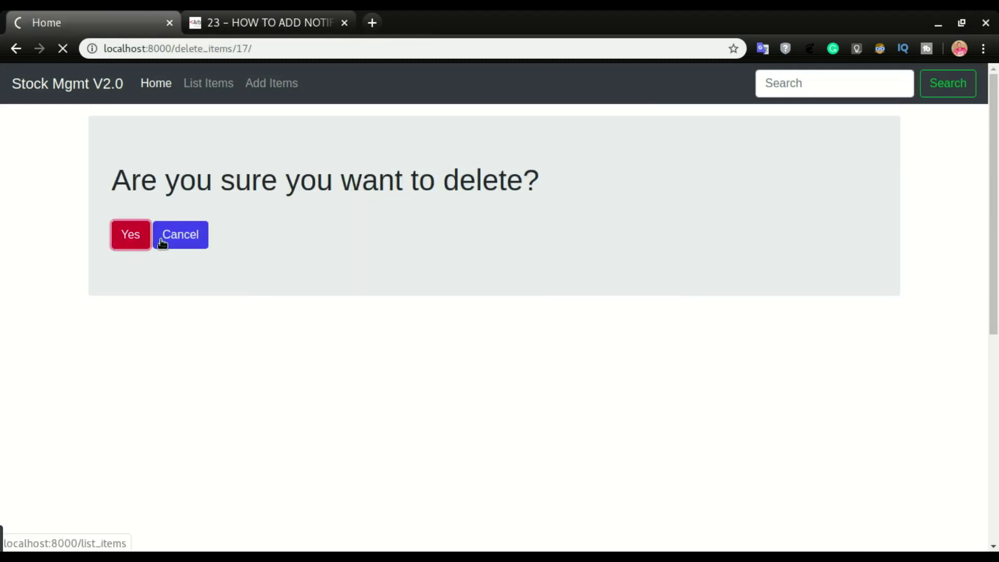